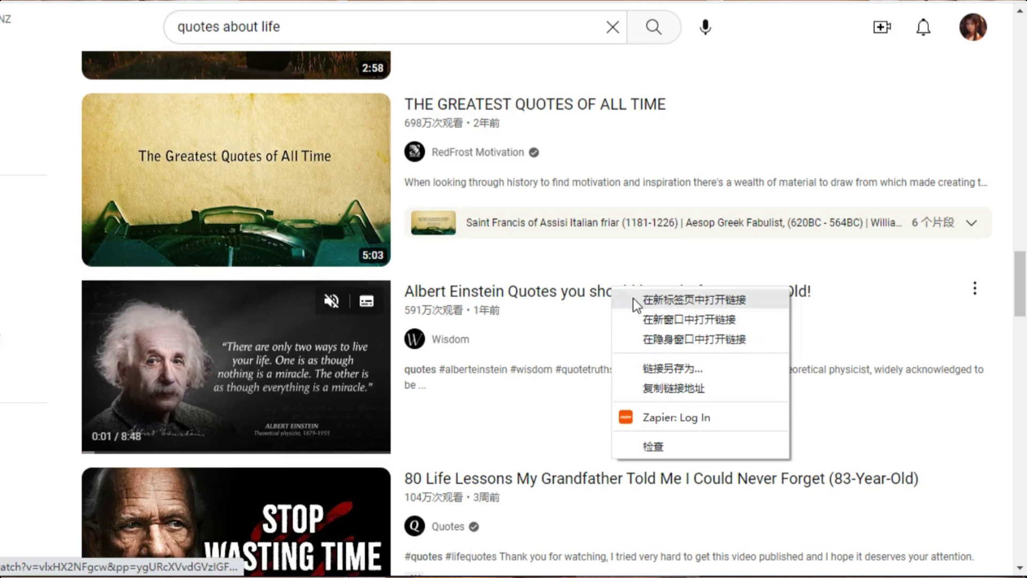
- Open "Albert Einstein Quotes you should know before you Get Old!" in a new tab and skip to about the five-minute mark
{"action": "left_click", "coordinate": [633, 300]}
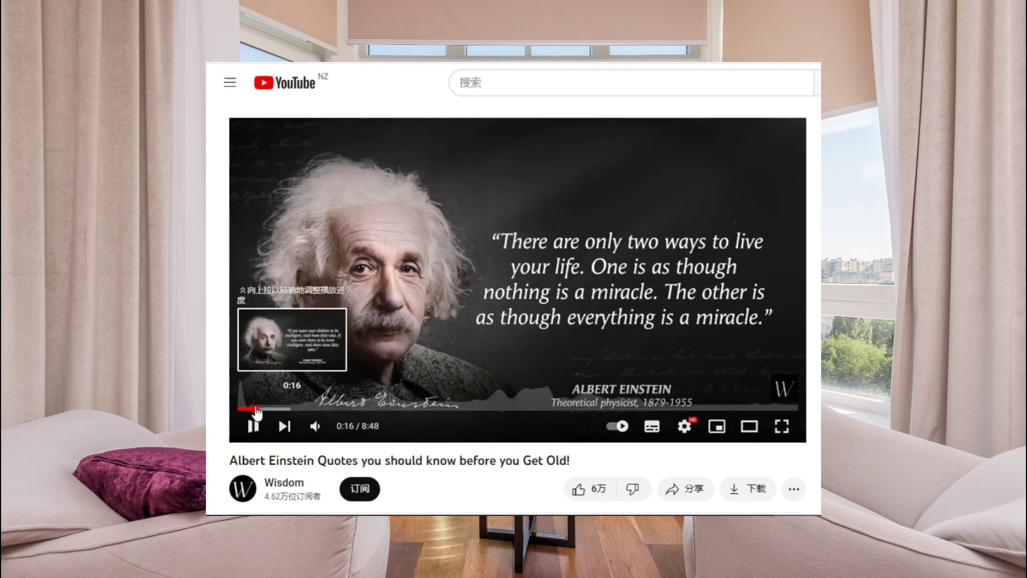
{"action": "left_click", "coordinate": [256, 409]}
{"action": "left_click_drag", "start_coordinate": [278, 416], "coordinate": [557, 415]}
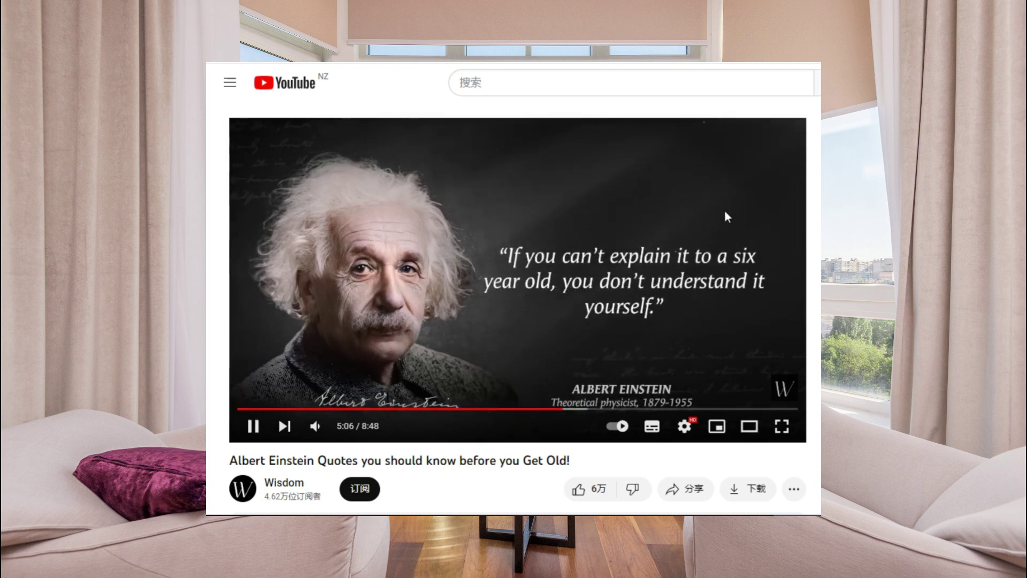
- Examine the Einstein video's view count and description, and browse the quotes channel's list of uploaded videos
{"action": "scroll", "coordinate": [729, 98], "scroll_direction": "down", "scroll_amount": 1}
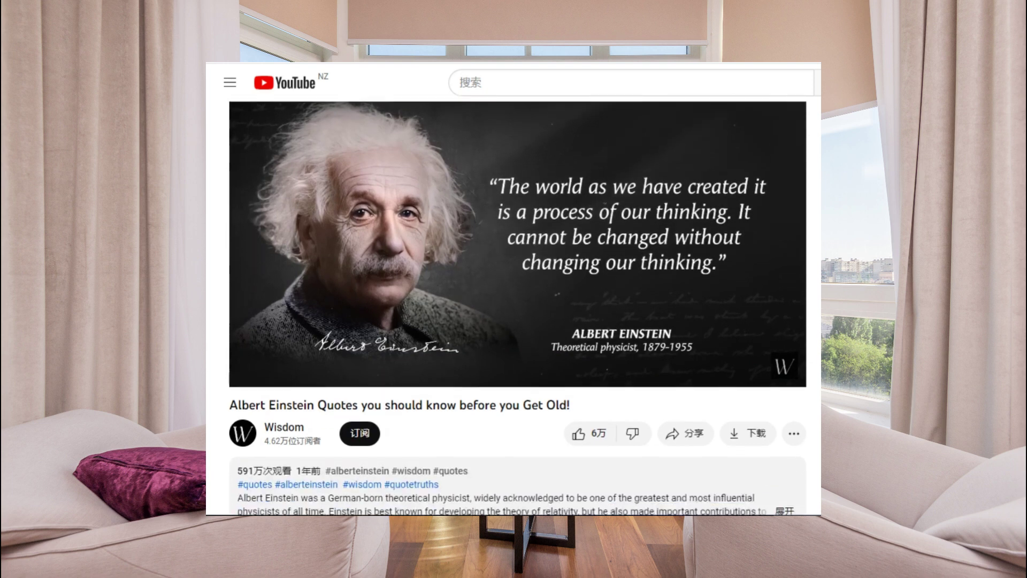
{"action": "scroll", "coordinate": [517, 308], "scroll_direction": "down", "scroll_amount": 1}
{"action": "mouse_move", "coordinate": [248, 396]}
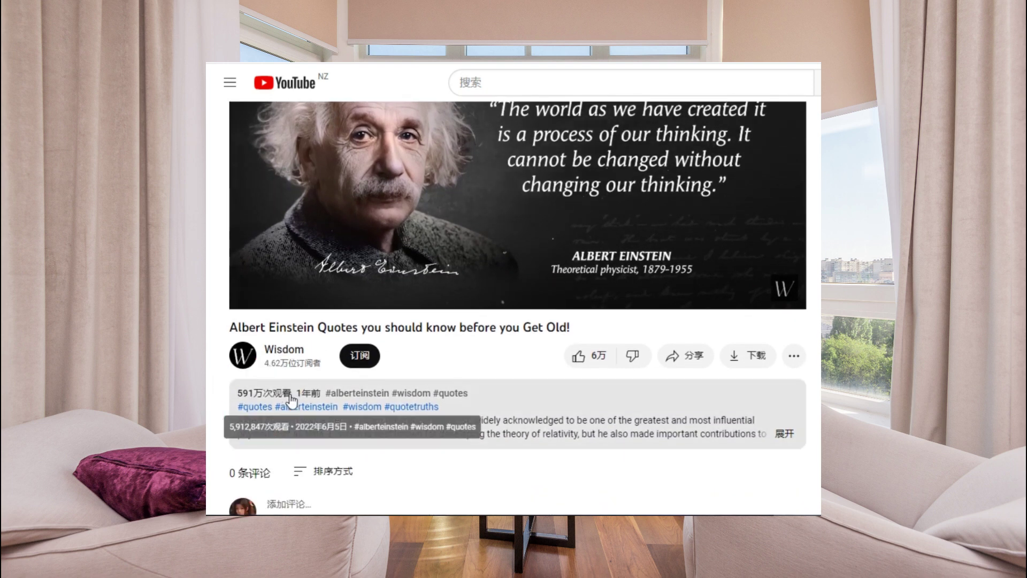
{"action": "scroll", "coordinate": [786, 107], "scroll_direction": "up", "scroll_amount": 2}
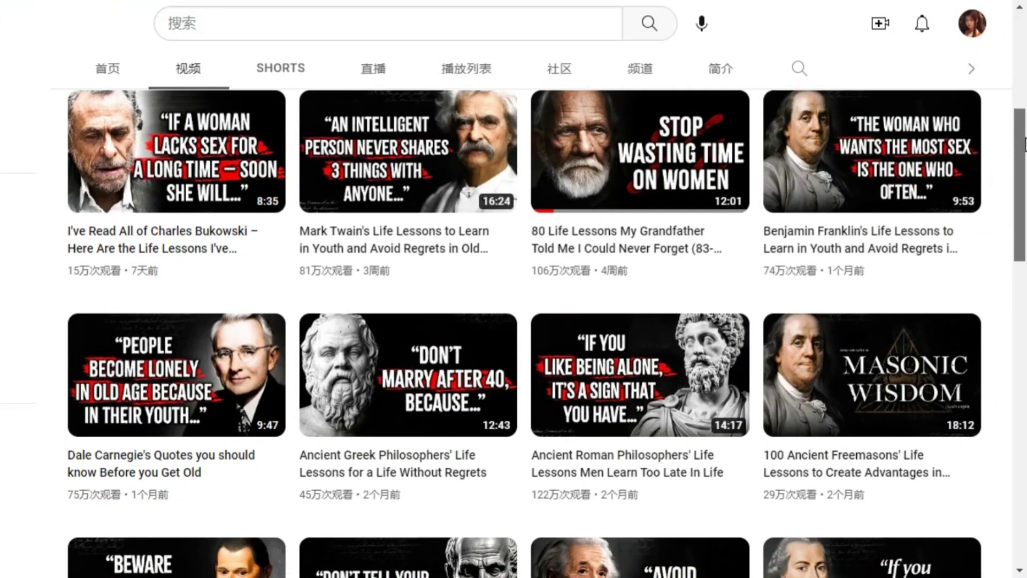
{"action": "left_click_drag", "start_coordinate": [1024, 144], "coordinate": [1025, 252]}
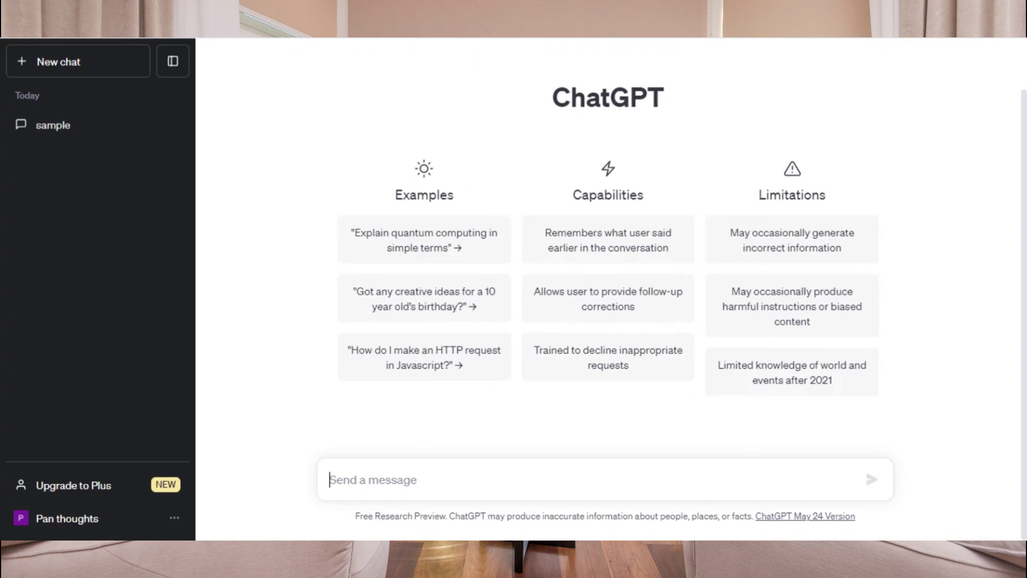
- Ask ChatGPT "请帮忙写10条名人语录，使用表格输出，每行只需要一列，请使用英文输出" and copy all ten quotes from the generated table
{"action": "type", "text": "请帮忙写10条名人语录，使用表格输出，每行只需要一列，请使用英文输出"}
{"action": "key", "text": "Return"}
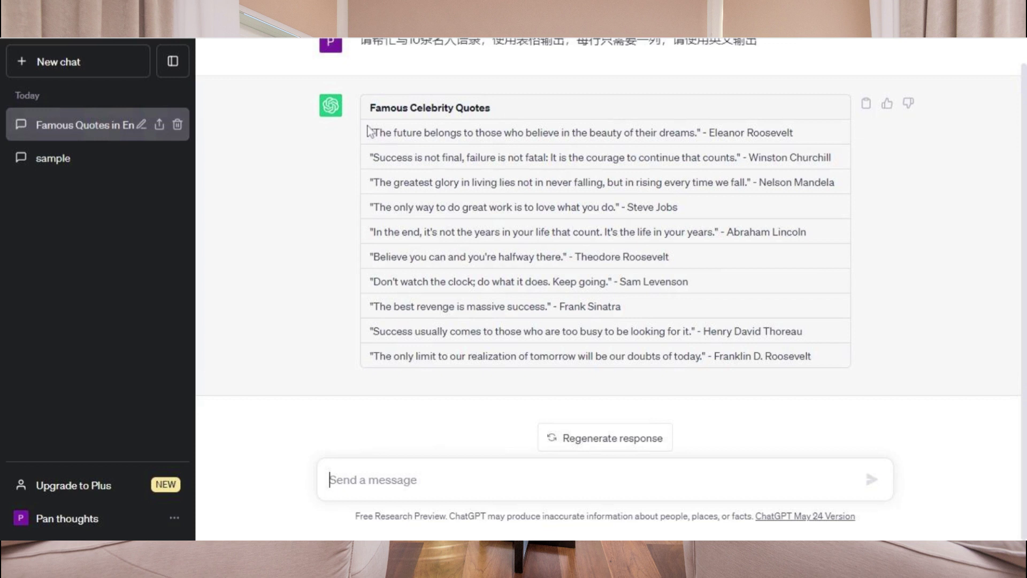
{"action": "left_click_drag", "start_coordinate": [373, 134], "coordinate": [794, 357]}
{"action": "key", "text": "ctrl+c"}
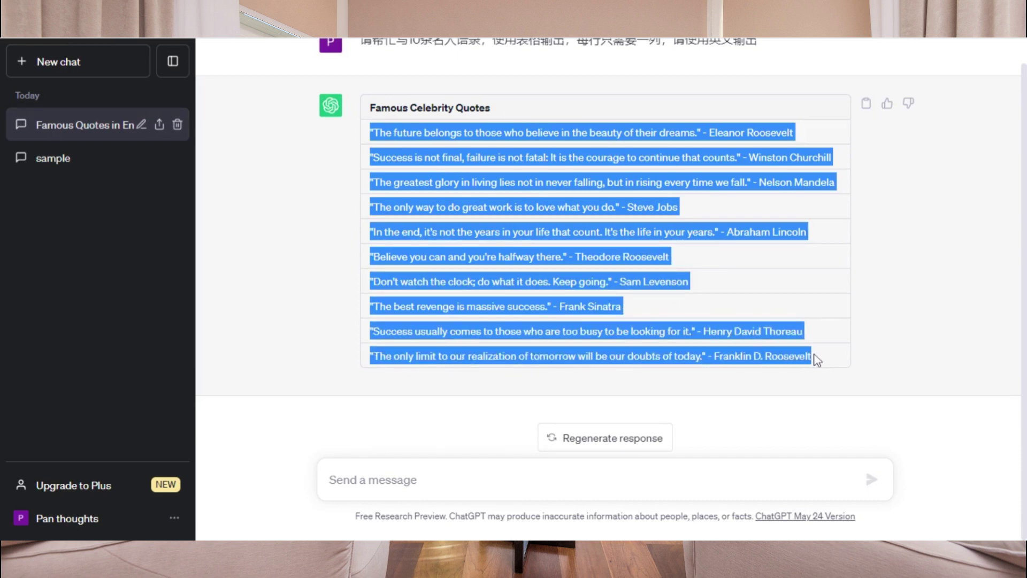
{"action": "left_click", "coordinate": [832, 270]}
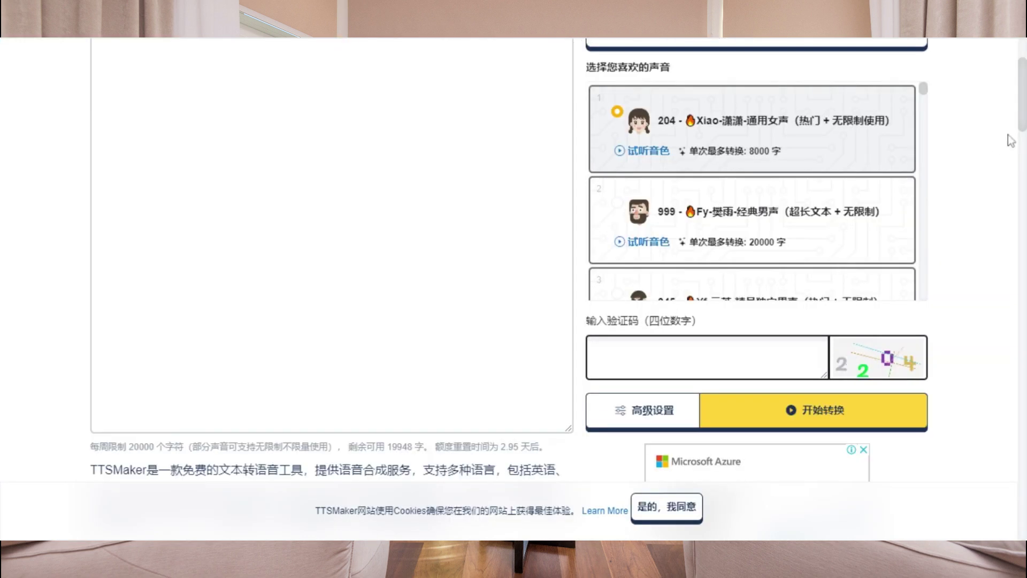
- Switch to TTSMaker, paste the copied quotes as the text to convert and set the text language to English
{"action": "scroll", "coordinate": [1012, 140], "scroll_direction": "up", "scroll_amount": 2}
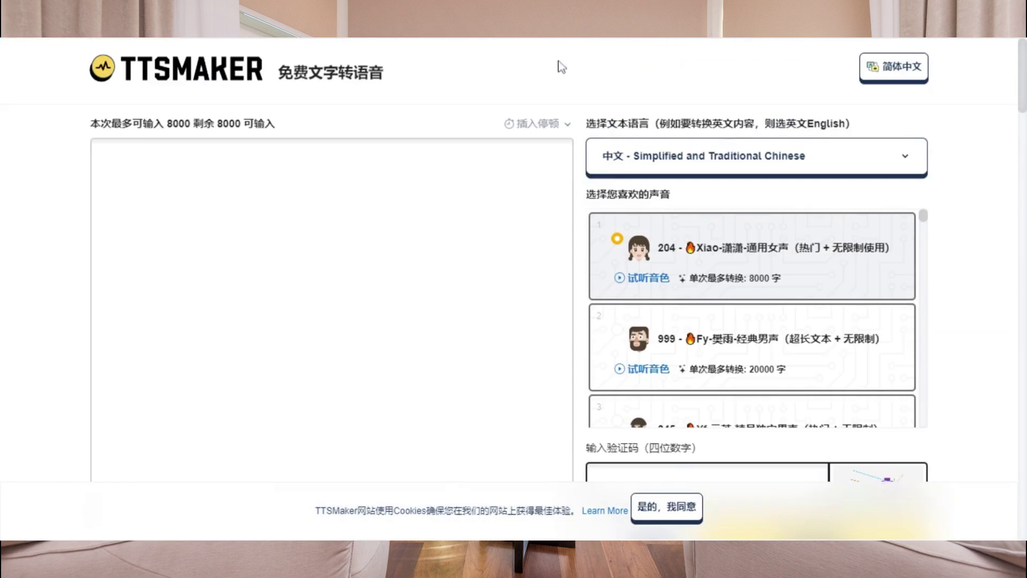
{"action": "left_click", "coordinate": [322, 241]}
{"action": "key", "text": "ctrl+v"}
{"action": "left_click", "coordinate": [592, 144]}
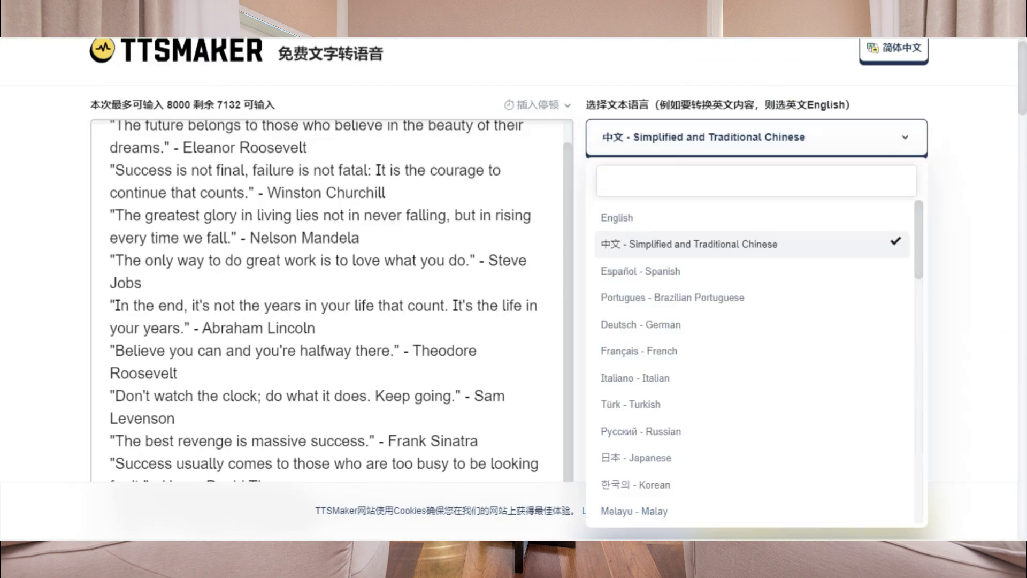
{"action": "left_click", "coordinate": [648, 219]}
- Select the voice "147 - Peter United States Male", review the advanced settings and start the speech conversion
{"action": "scroll", "coordinate": [948, 118], "scroll_direction": "down", "scroll_amount": 5}
{"action": "scroll", "coordinate": [949, 118], "scroll_direction": "up", "scroll_amount": 3}
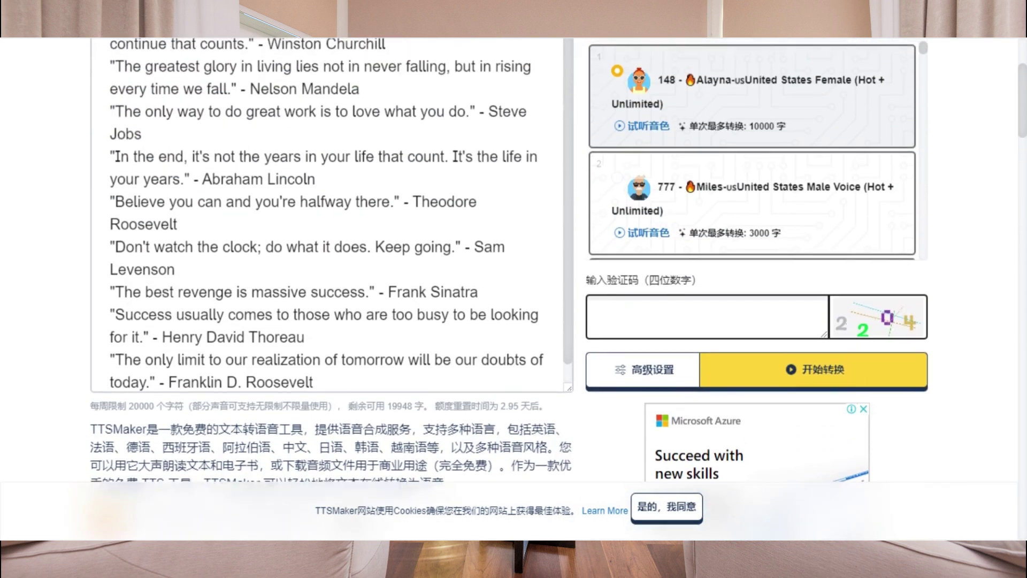
{"action": "scroll", "coordinate": [926, 83], "scroll_direction": "down", "scroll_amount": 4}
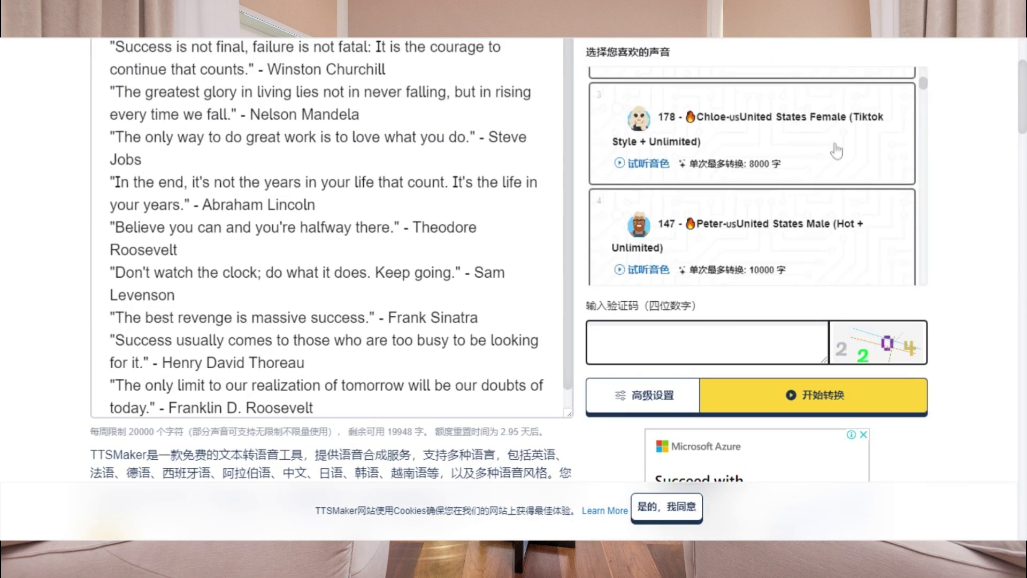
{"action": "left_click", "coordinate": [738, 266]}
{"action": "left_click", "coordinate": [645, 395]}
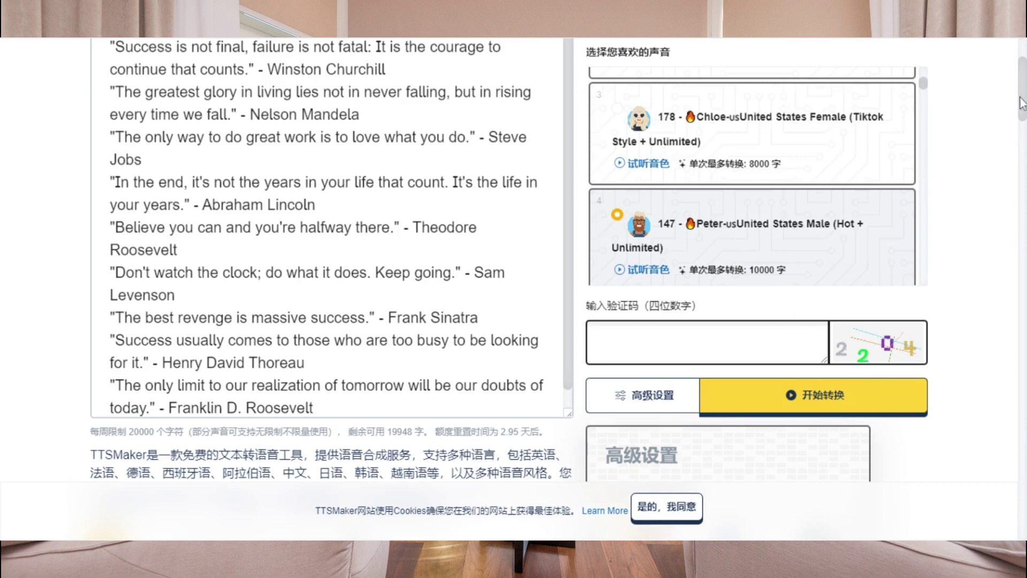
{"action": "scroll", "coordinate": [1022, 102], "scroll_direction": "down", "scroll_amount": 9}
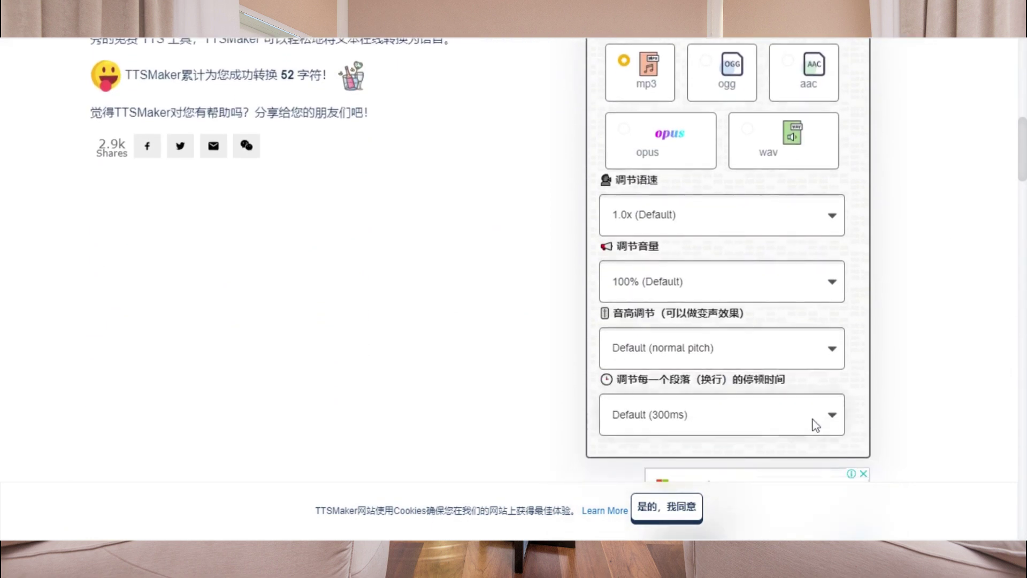
{"action": "scroll", "coordinate": [978, 369], "scroll_direction": "up", "scroll_amount": 7}
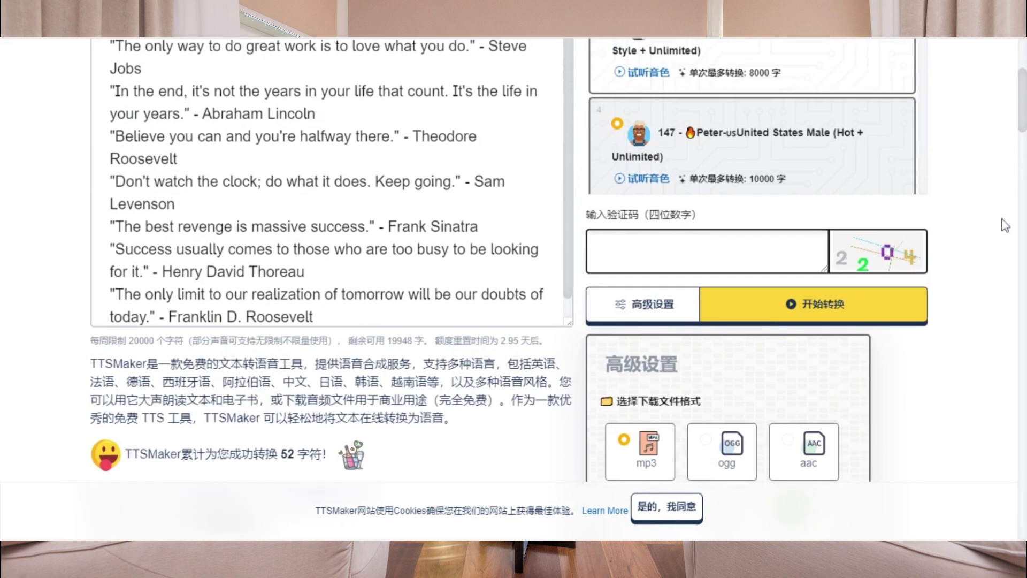
{"action": "left_click", "coordinate": [788, 303]}
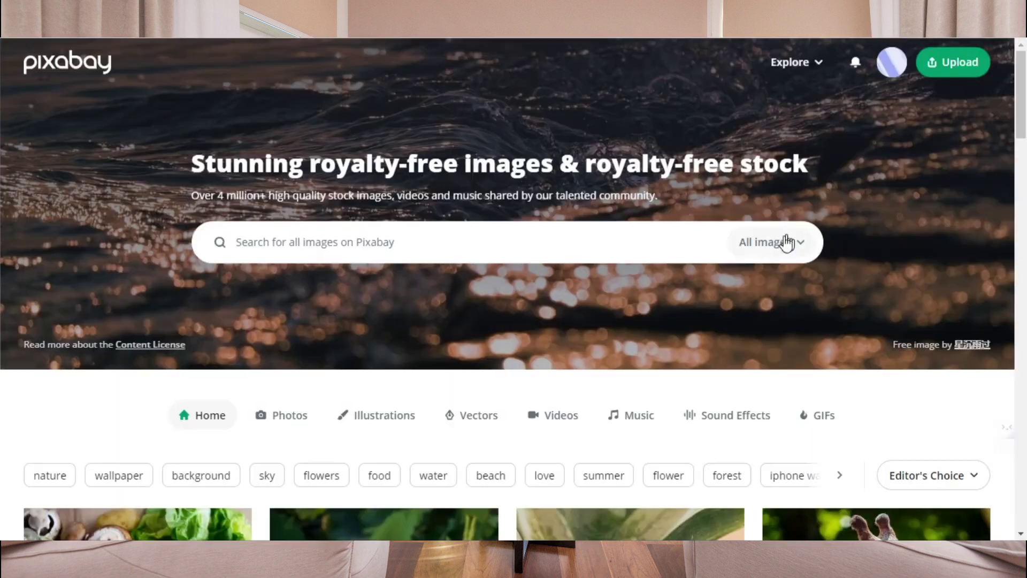
- On Pixabay, search videos for "firepit" and open the royalty-free clip of a campfire beside a flowing river
{"action": "left_click", "coordinate": [785, 242]}
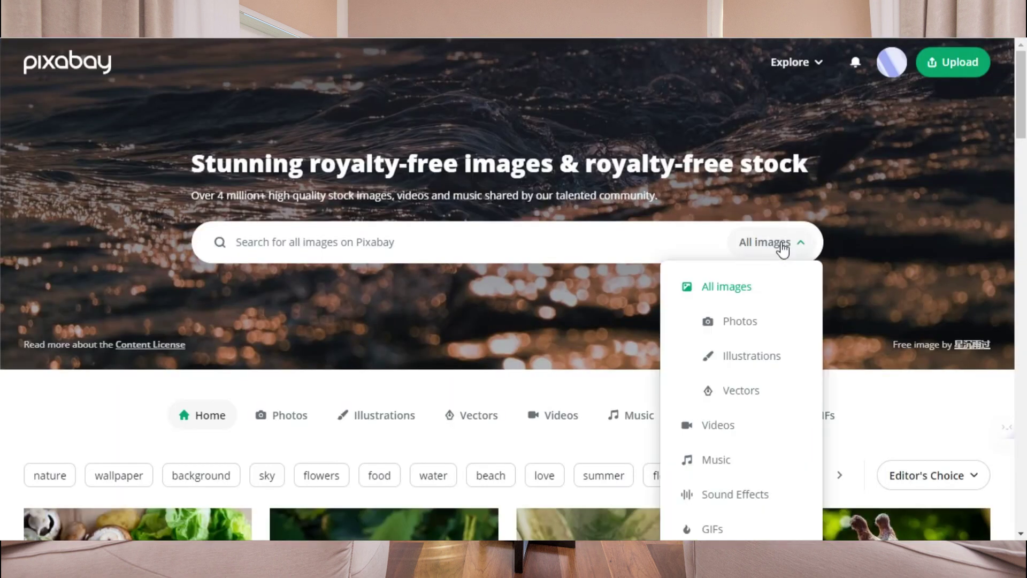
{"action": "left_click", "coordinate": [719, 424]}
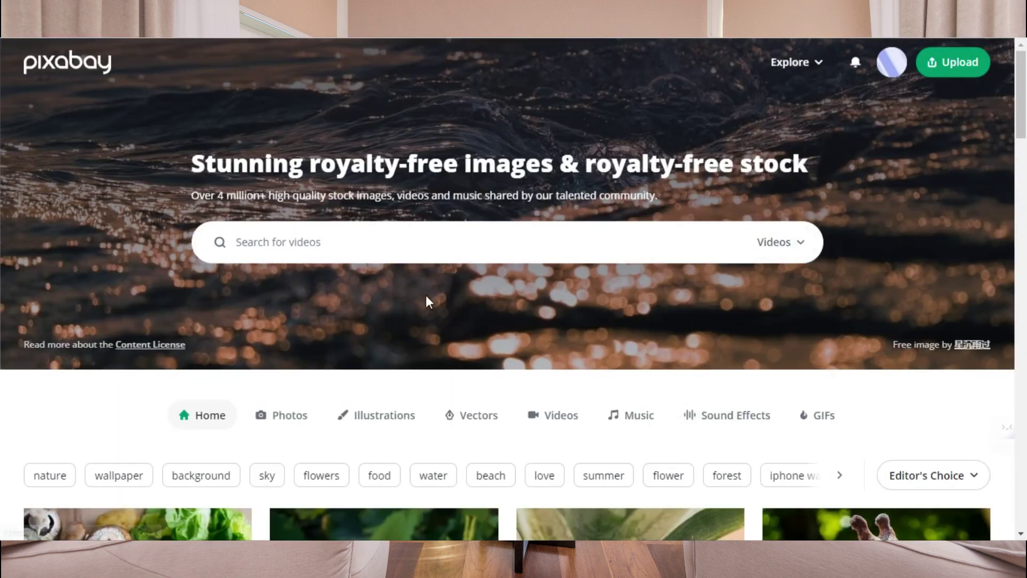
{"action": "left_click", "coordinate": [336, 244]}
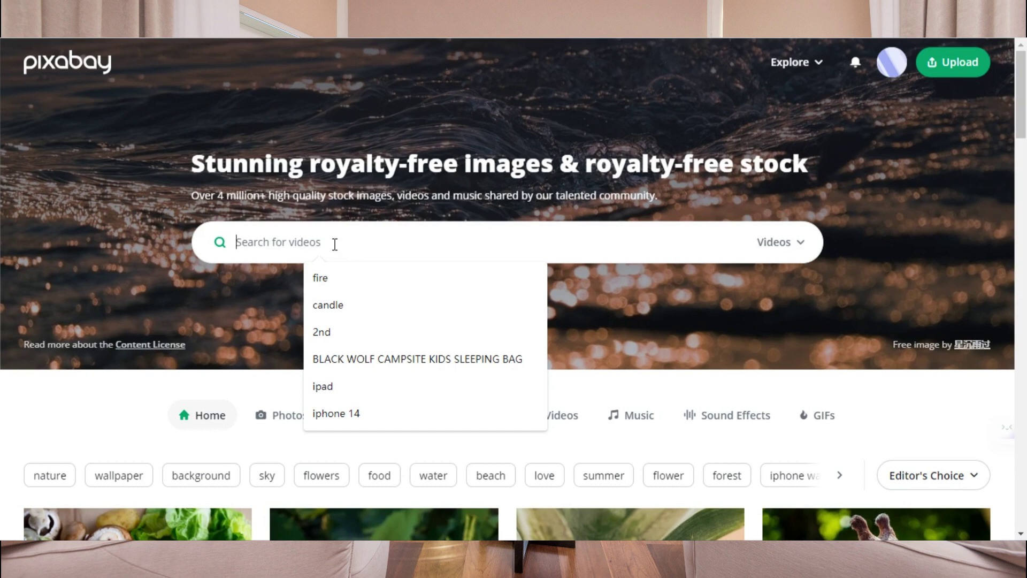
{"action": "type", "text": "firepit"}
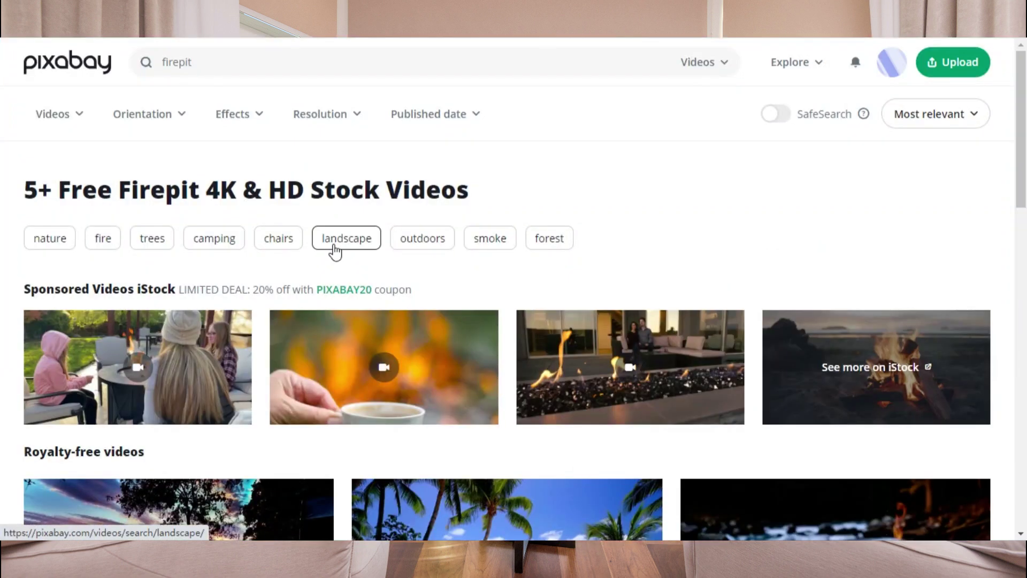
{"action": "left_click_drag", "start_coordinate": [1023, 148], "coordinate": [1024, 237]}
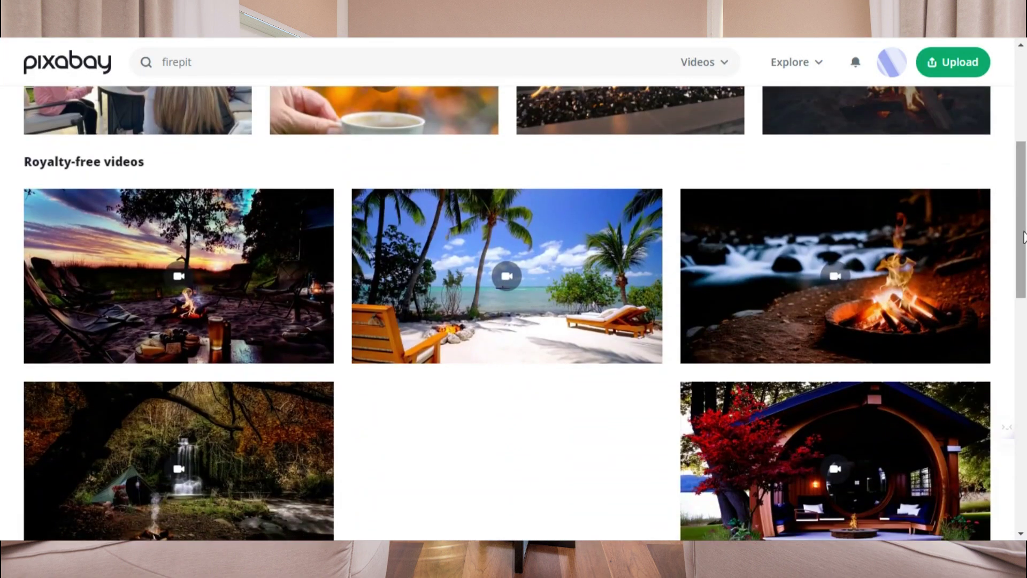
{"action": "left_click", "coordinate": [833, 280]}
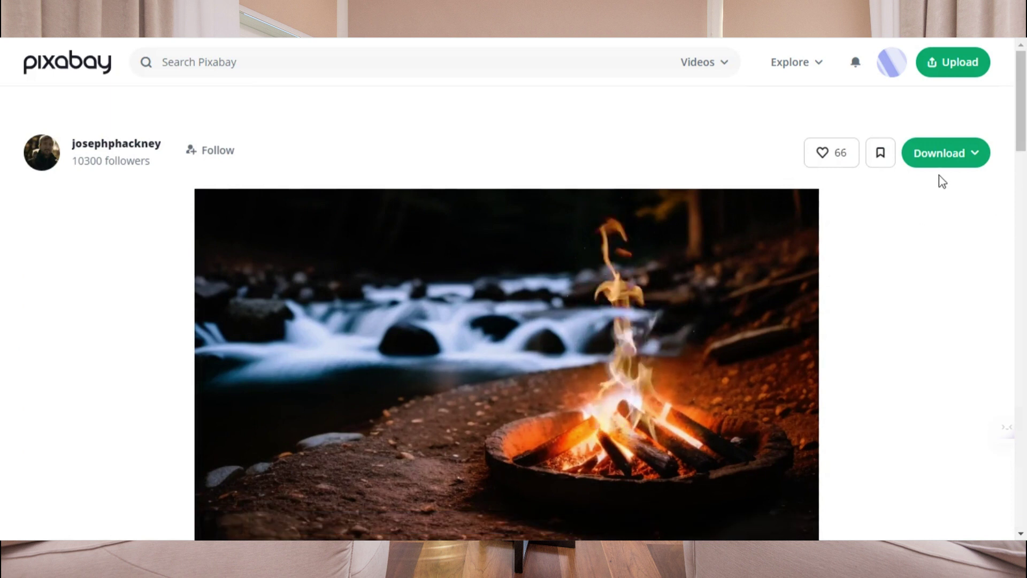
- Download the riverside campfire video as a 2560×1440 MP4 and dismiss the thank-you dialog
{"action": "left_click", "coordinate": [949, 163]}
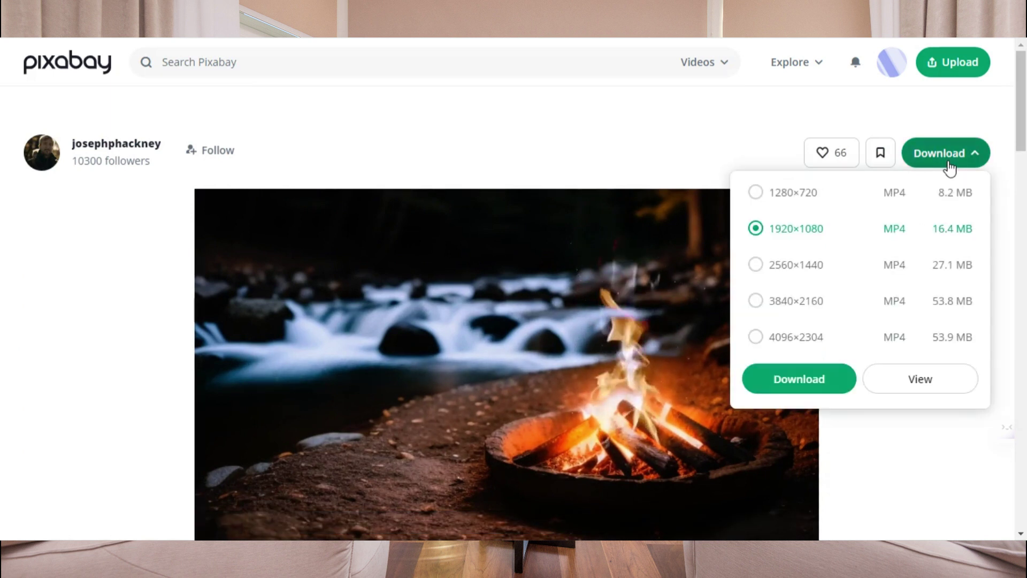
{"action": "left_click", "coordinate": [762, 268]}
{"action": "left_click", "coordinate": [791, 379]}
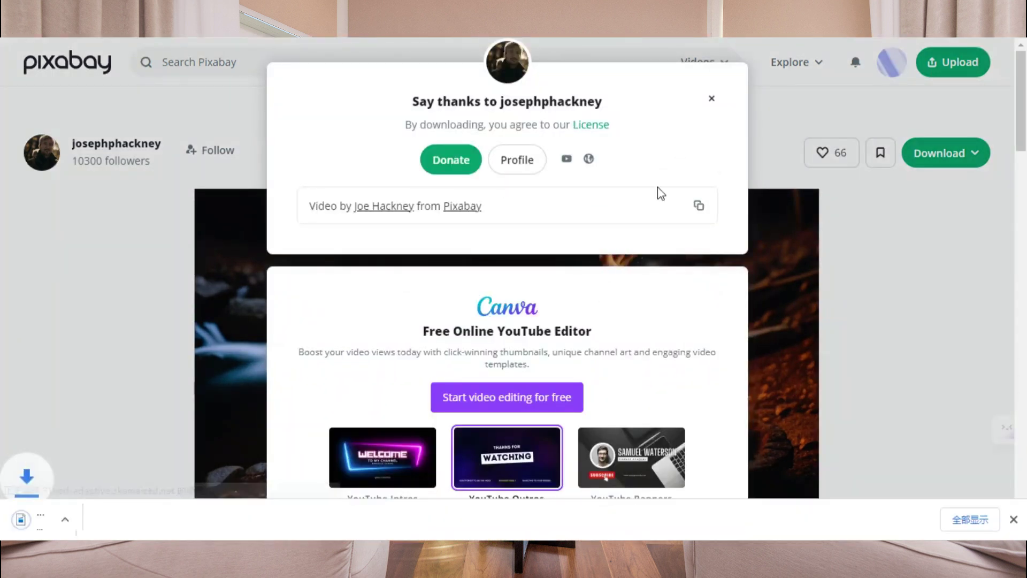
{"action": "left_click", "coordinate": [718, 140]}
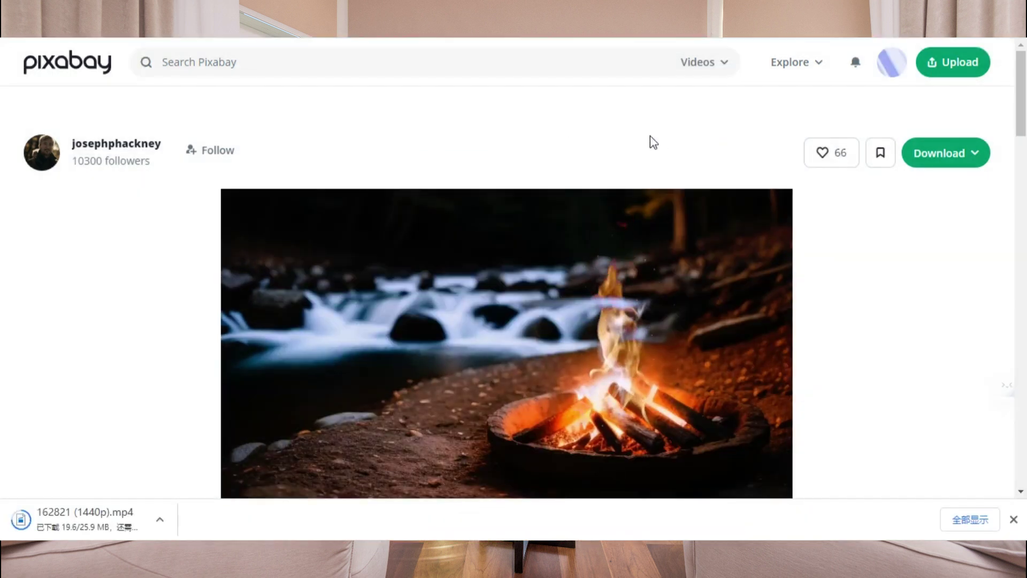
- Search Pixabay videos for "bible" and open the clip of a steaming mug beside an open book
{"action": "left_click", "coordinate": [260, 66]}
{"action": "type", "text": "bible"}
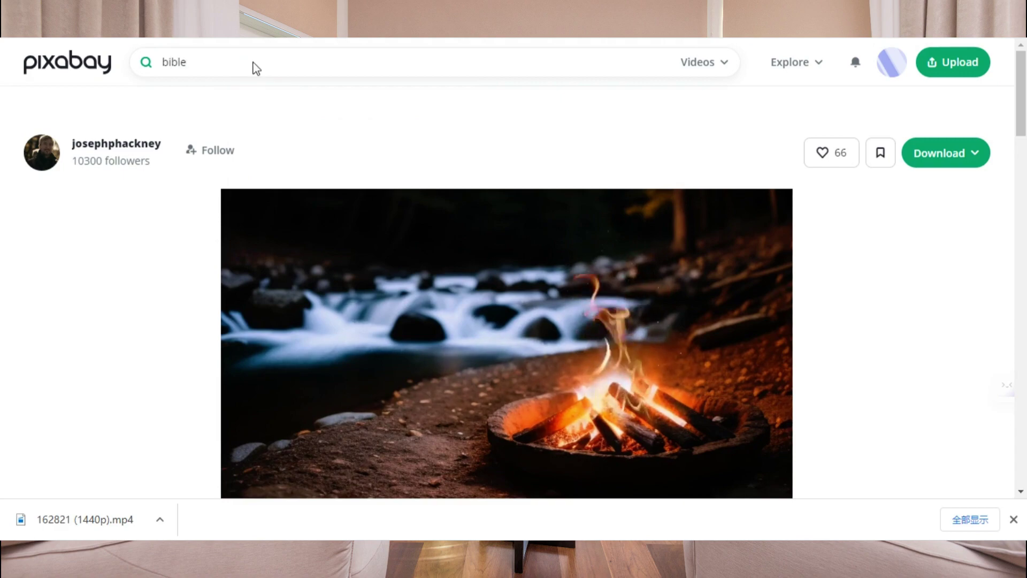
{"action": "key", "text": "Return"}
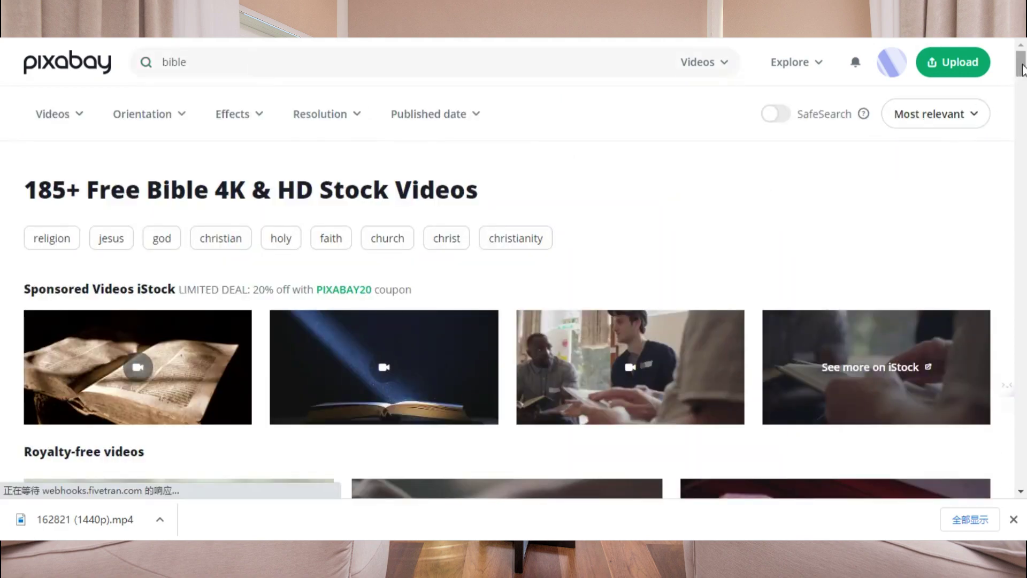
{"action": "left_click_drag", "start_coordinate": [1022, 67], "coordinate": [1025, 205]}
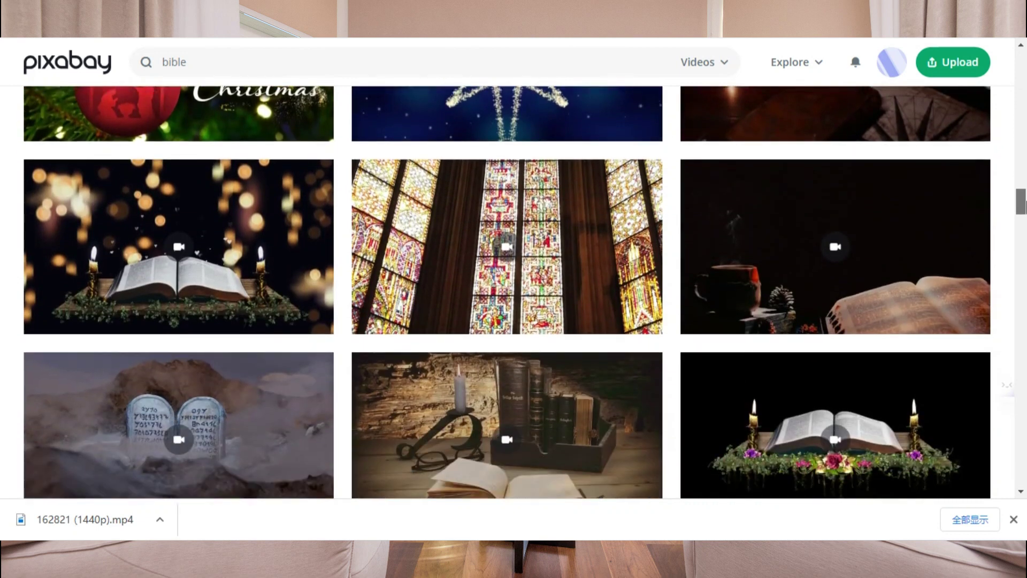
{"action": "left_click", "coordinate": [854, 245]}
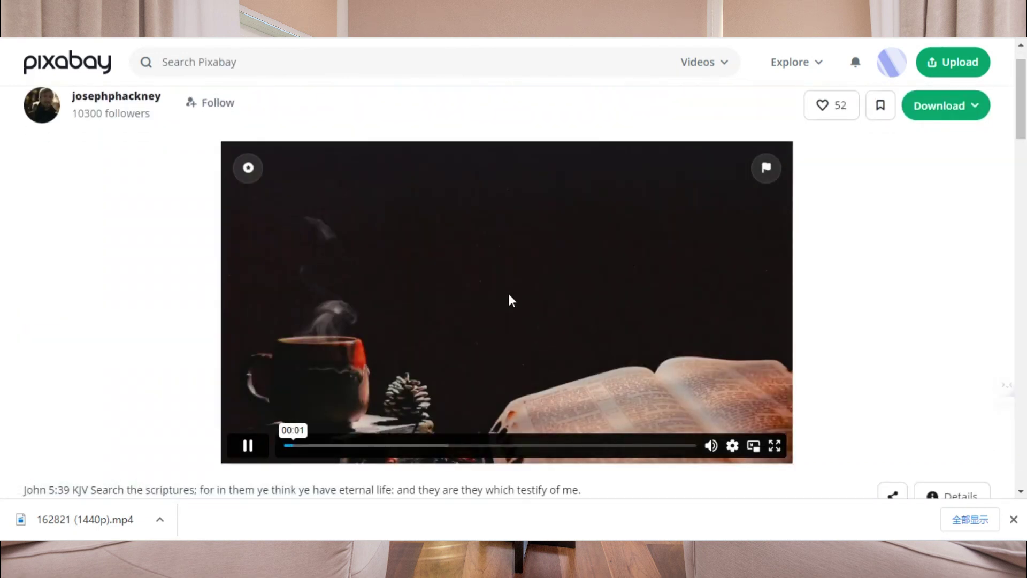
- Download the mug and open book video as a 1920×1080 MP4
{"action": "left_click", "coordinate": [954, 112]}
{"action": "left_click", "coordinate": [844, 231]}
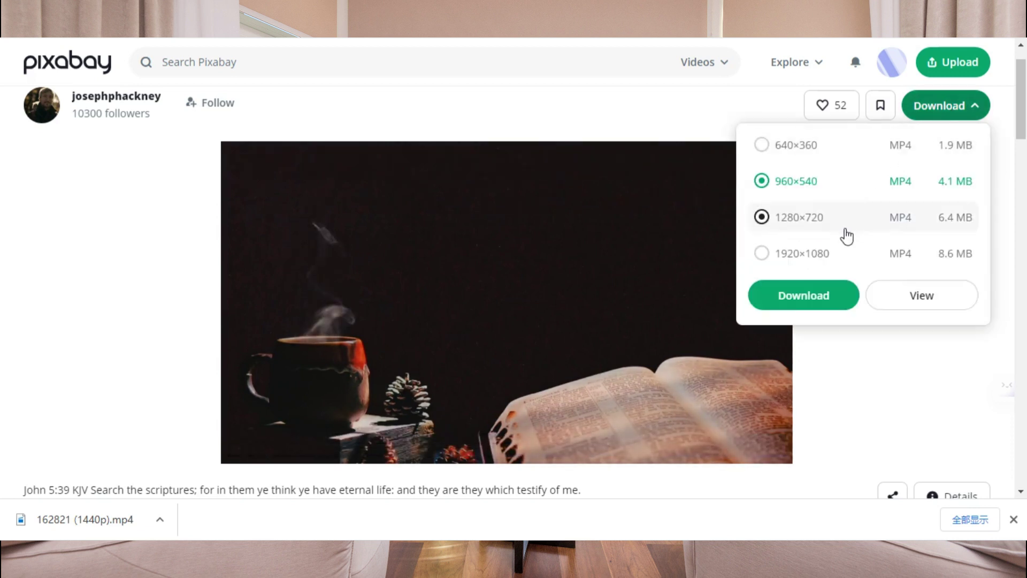
{"action": "left_click", "coordinate": [803, 257]}
{"action": "left_click", "coordinate": [805, 296]}
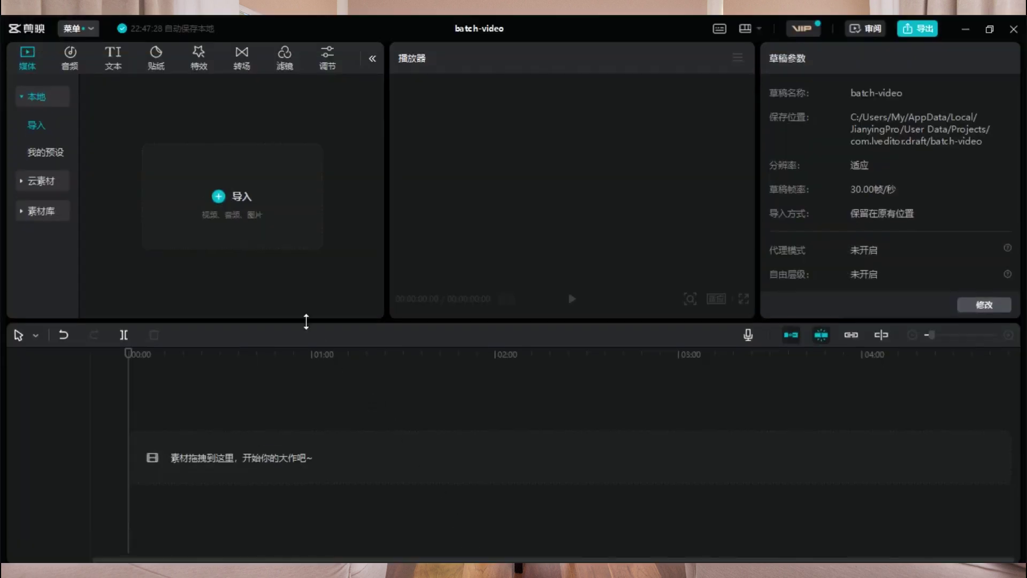
- In JianYing (剪映), import all five media files from the material folder and place back-ground-video1.mp4 at the start of the timeline
{"action": "left_click", "coordinate": [242, 207]}
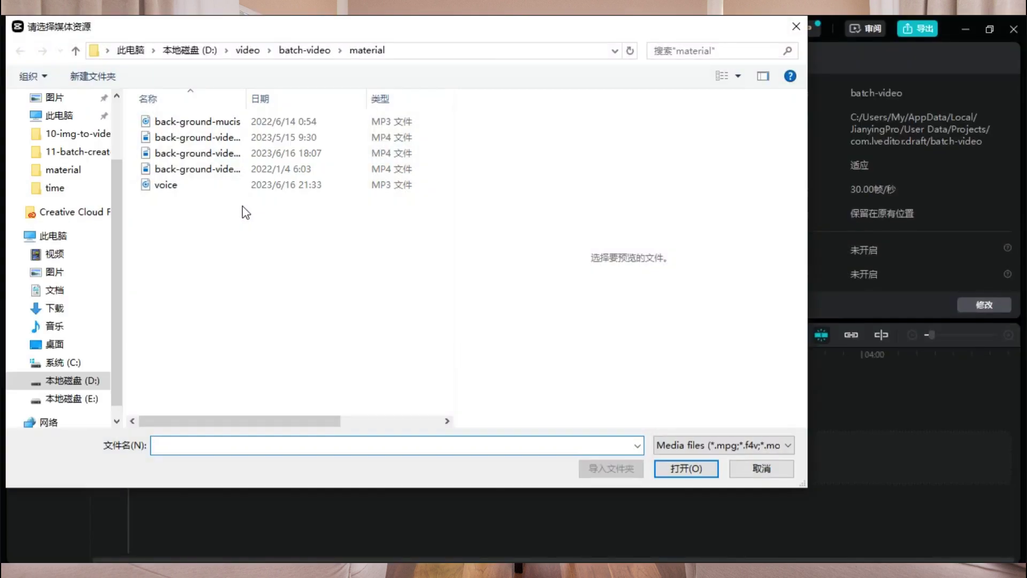
{"action": "left_click_drag", "start_coordinate": [244, 207], "coordinate": [154, 117]}
{"action": "left_click", "coordinate": [698, 471]}
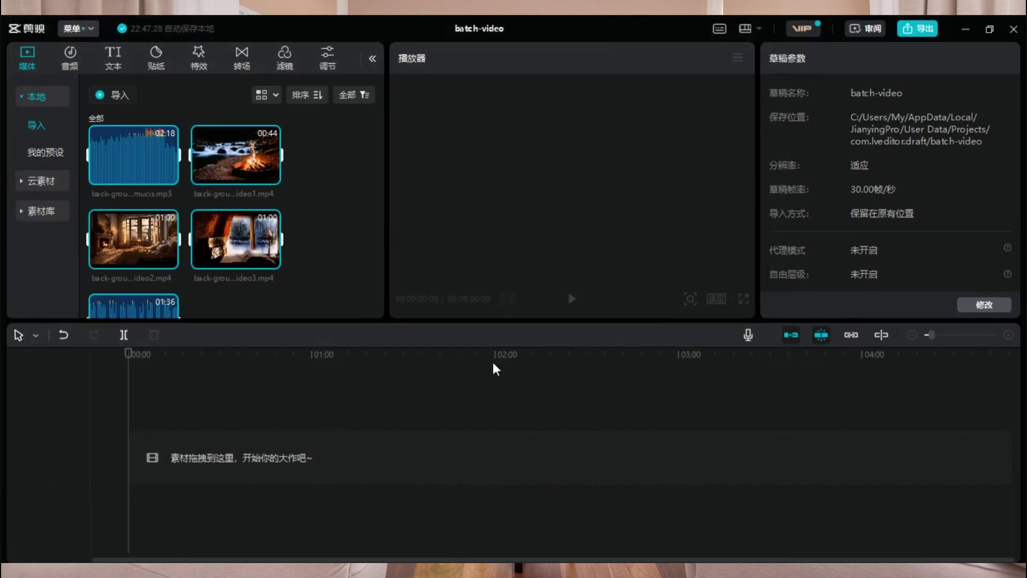
{"action": "left_click_drag", "start_coordinate": [263, 188], "coordinate": [140, 452]}
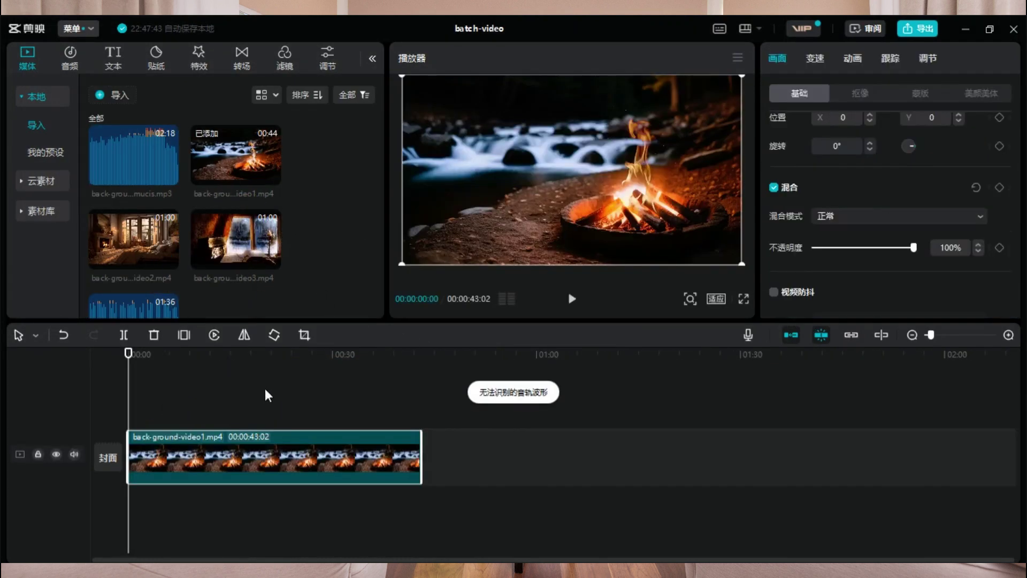
- Trim back-ground-video1.mp4 to about 36 seconds and append back-ground-video2.mp4 after it, shortened to about 35 seconds
{"action": "left_click_drag", "start_coordinate": [422, 463], "coordinate": [374, 464]}
{"action": "left_click_drag", "start_coordinate": [138, 247], "coordinate": [384, 452]}
{"action": "left_click_drag", "start_coordinate": [781, 459], "coordinate": [617, 459]}
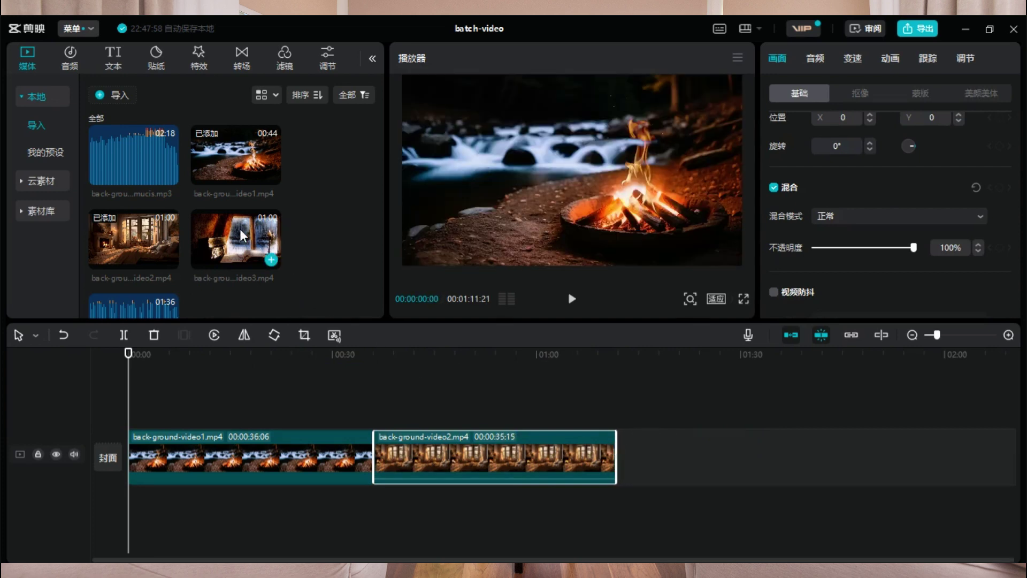
- Append back-ground-video3.mp4 after the second clip and trim its end to about 35 seconds long
{"action": "left_click_drag", "start_coordinate": [242, 236], "coordinate": [616, 459]}
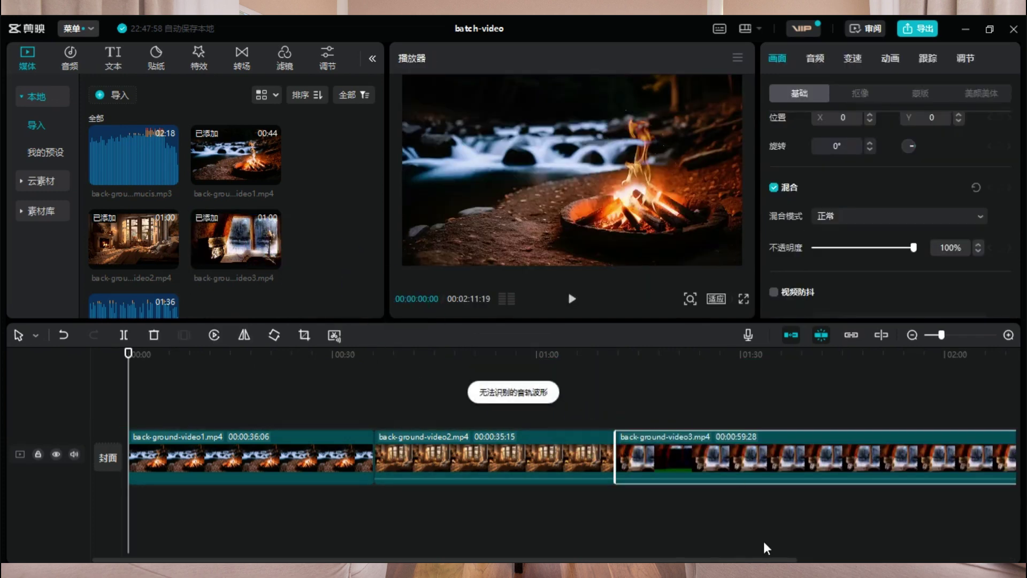
{"action": "left_click_drag", "start_coordinate": [772, 560], "coordinate": [828, 560]}
{"action": "left_click_drag", "start_coordinate": [951, 473], "coordinate": [782, 473]}
{"action": "left_click_drag", "start_coordinate": [678, 558], "coordinate": [614, 558]}
- Place voice.mp3 at the start of an audio track below the video clips and generate subtitles from its speech
{"action": "left_click_drag", "start_coordinate": [134, 305], "coordinate": [145, 514]}
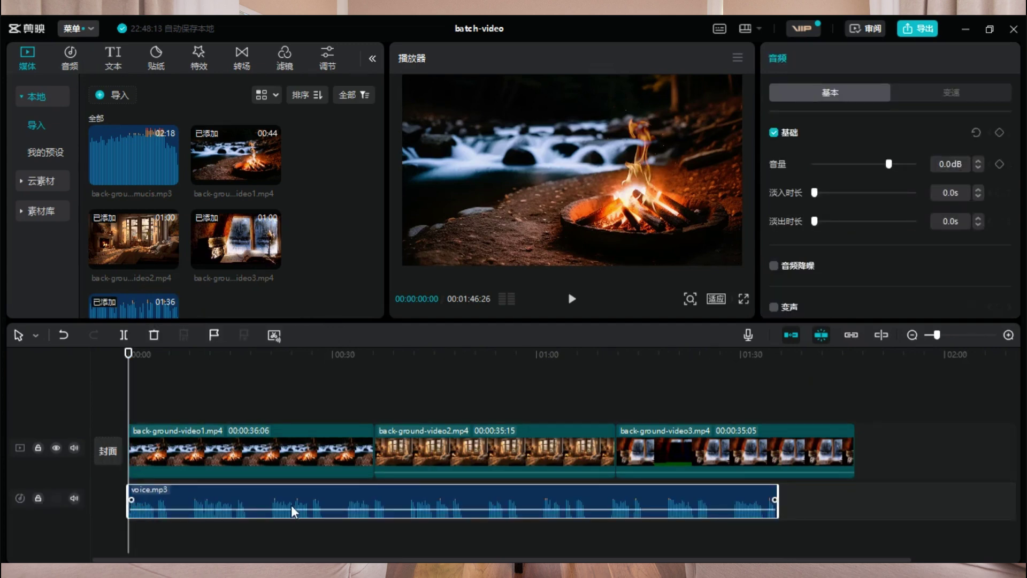
{"action": "right_click", "coordinate": [474, 507]}
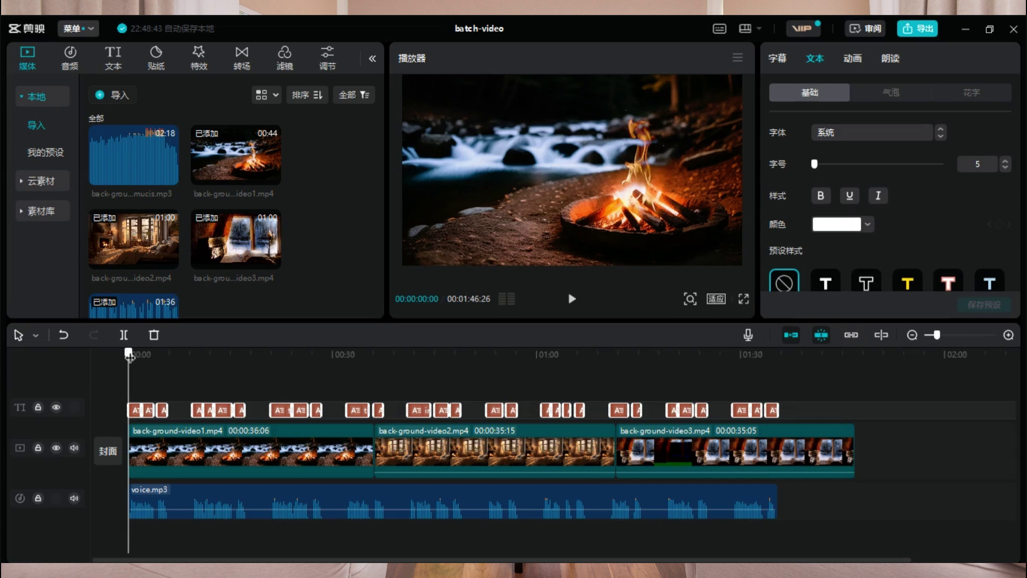
- Move the generated subtitles slightly above the centre of the frame and style them with font size 10 and the Candice font
{"action": "left_click_drag", "start_coordinate": [131, 354], "coordinate": [135, 354]}
{"action": "left_click_drag", "start_coordinate": [529, 241], "coordinate": [534, 157]}
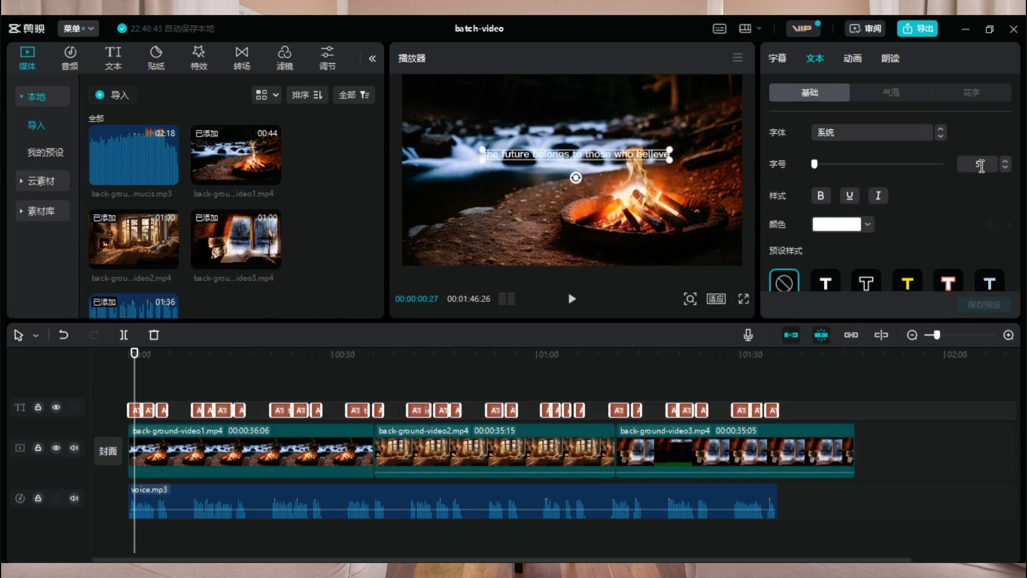
{"action": "left_click", "coordinate": [1006, 160]}
{"action": "left_click", "coordinate": [1005, 160]}
{"action": "left_click", "coordinate": [1006, 159]}
{"action": "left_click", "coordinate": [1006, 159]}
{"action": "left_click", "coordinate": [1006, 159]}
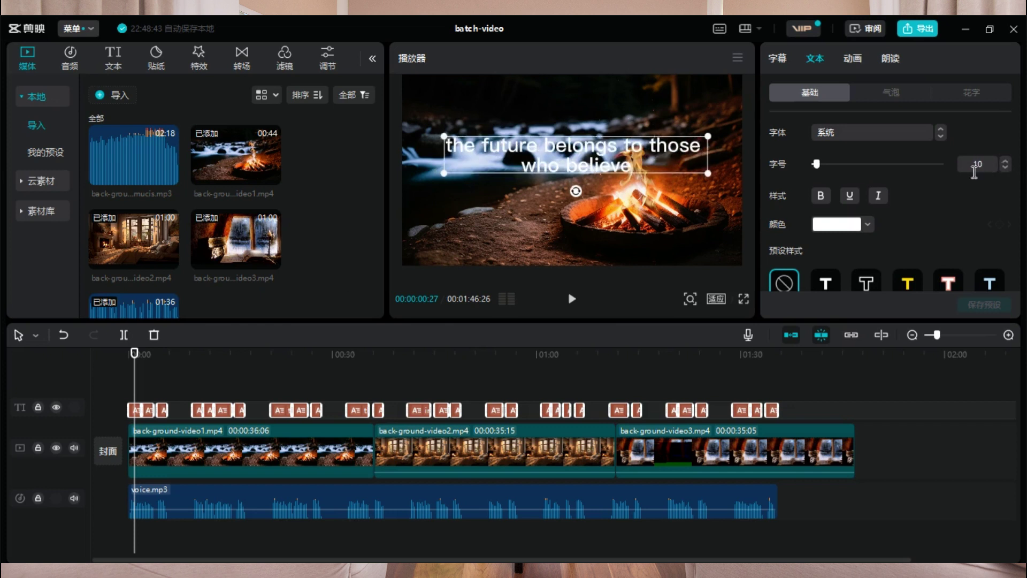
{"action": "left_click", "coordinate": [901, 133]}
{"action": "left_click", "coordinate": [869, 129]}
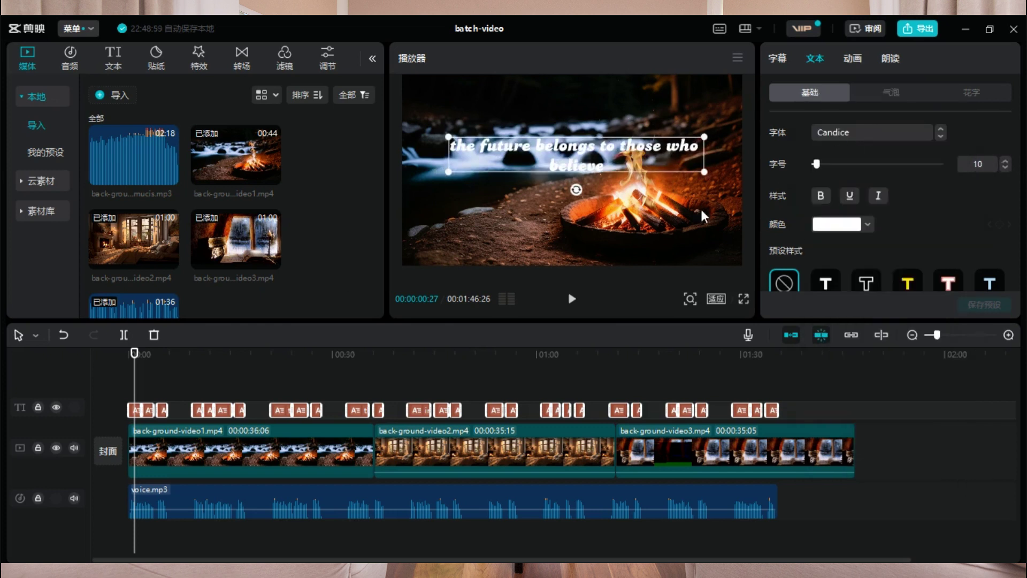
- Lower the opacity of all three background video clips to 48% and check a subtitle at about 22 seconds
{"action": "left_click", "coordinate": [867, 451]}
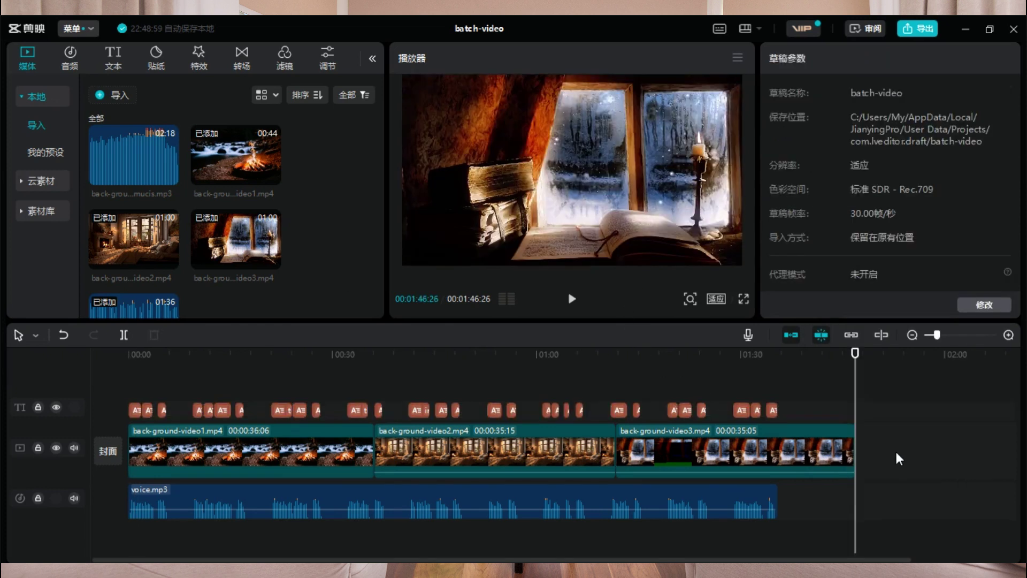
{"action": "left_click", "coordinate": [754, 455]}
{"action": "left_click", "coordinate": [493, 454], "text": "ctrl"}
{"action": "left_click", "coordinate": [251, 454], "text": "ctrl"}
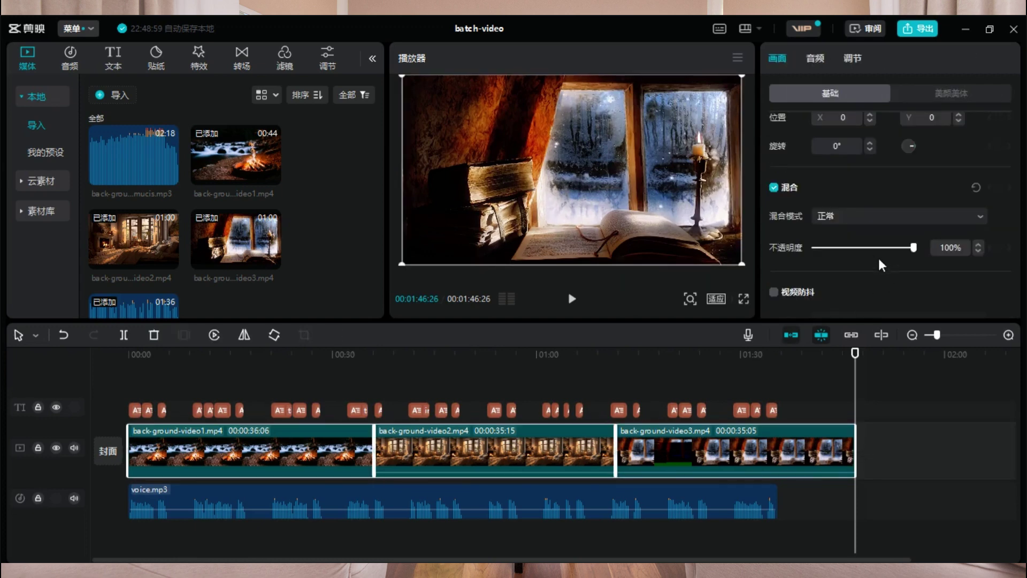
{"action": "left_click", "coordinate": [862, 248]}
{"action": "left_click", "coordinate": [282, 375]}
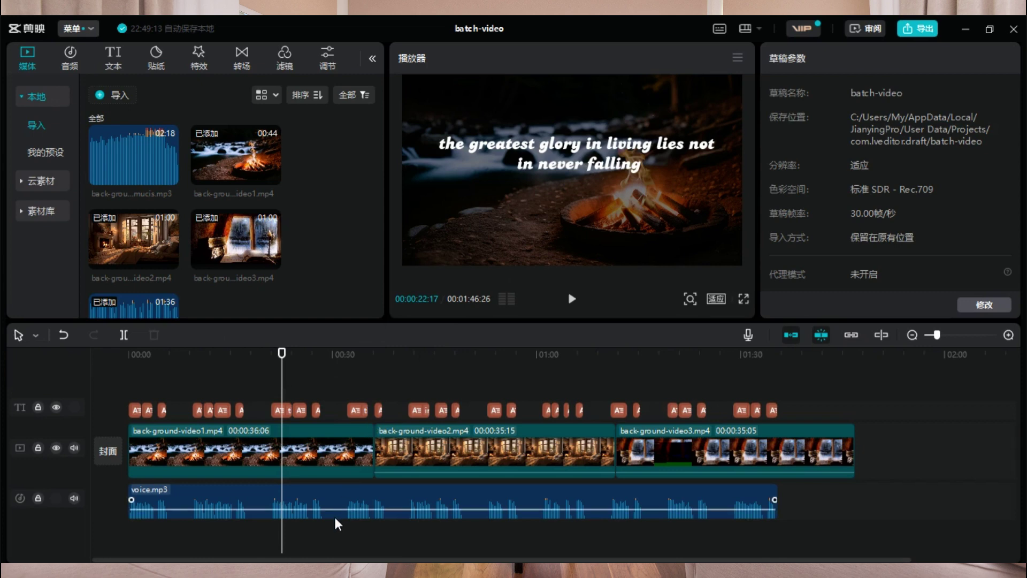
- Add back-ground-mucis.mp3 at the start of a second audio track and trim the end of the back-ground-video3 clip slightly
{"action": "left_click_drag", "start_coordinate": [162, 178], "coordinate": [134, 536]}
{"action": "left_click_drag", "start_coordinate": [942, 335], "coordinate": [934, 335]}
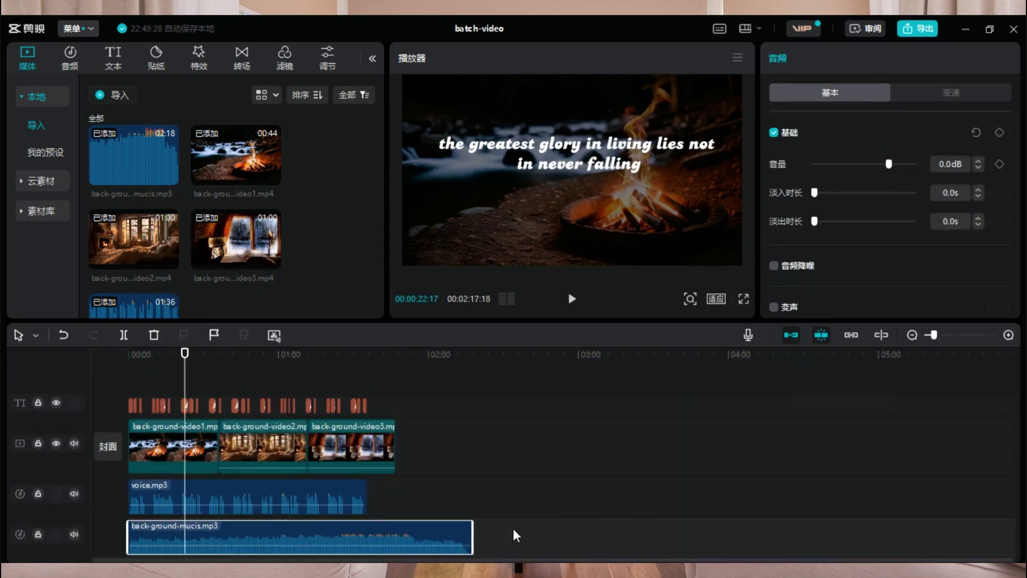
{"action": "left_click", "coordinate": [386, 454]}
{"action": "left_click_drag", "start_coordinate": [395, 443], "coordinate": [388, 444]}
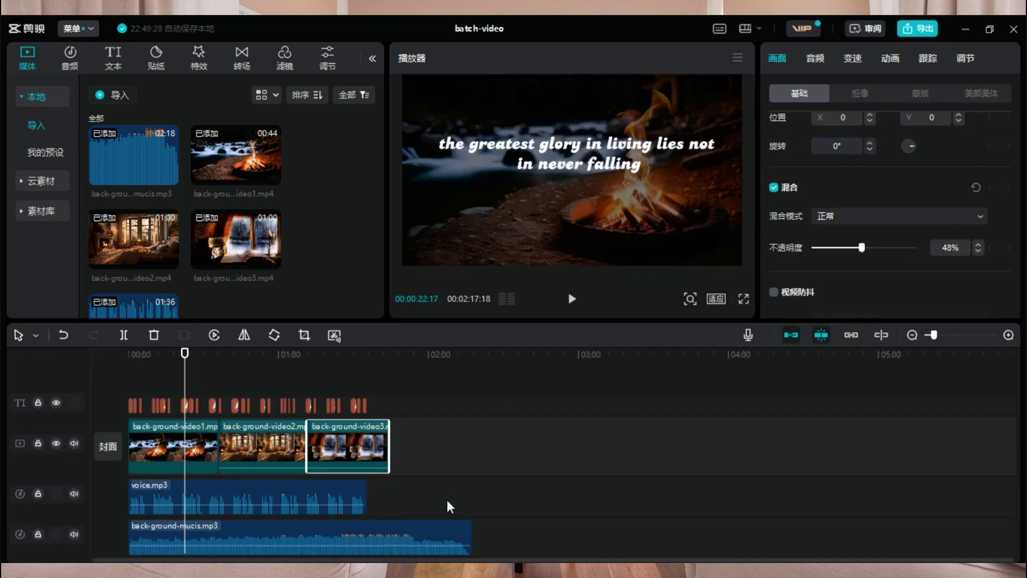
- Trim the background music to the video's end and set its volume to -12.1 dB, fade-in to 2.4 s and fade-out to 2.7 s
{"action": "left_click", "coordinate": [462, 539]}
{"action": "left_click_drag", "start_coordinate": [471, 544], "coordinate": [382, 536]}
{"action": "left_click_drag", "start_coordinate": [131, 535], "coordinate": [137, 535]}
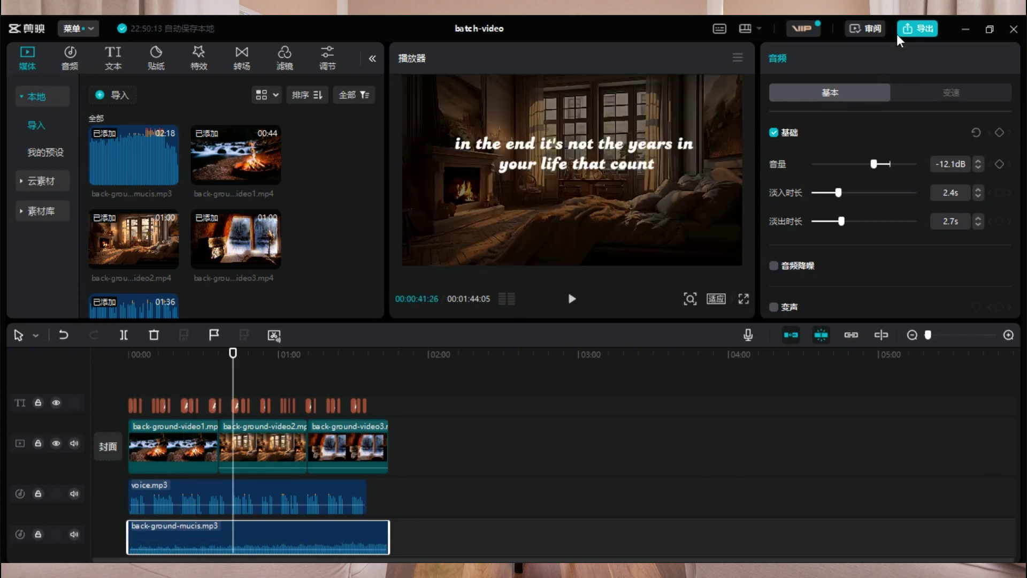
- Export the project as batch-video(2) in 1080P, H.264 mp4 at 30fps, together with SRT subtitles
{"action": "left_click", "coordinate": [910, 28]}
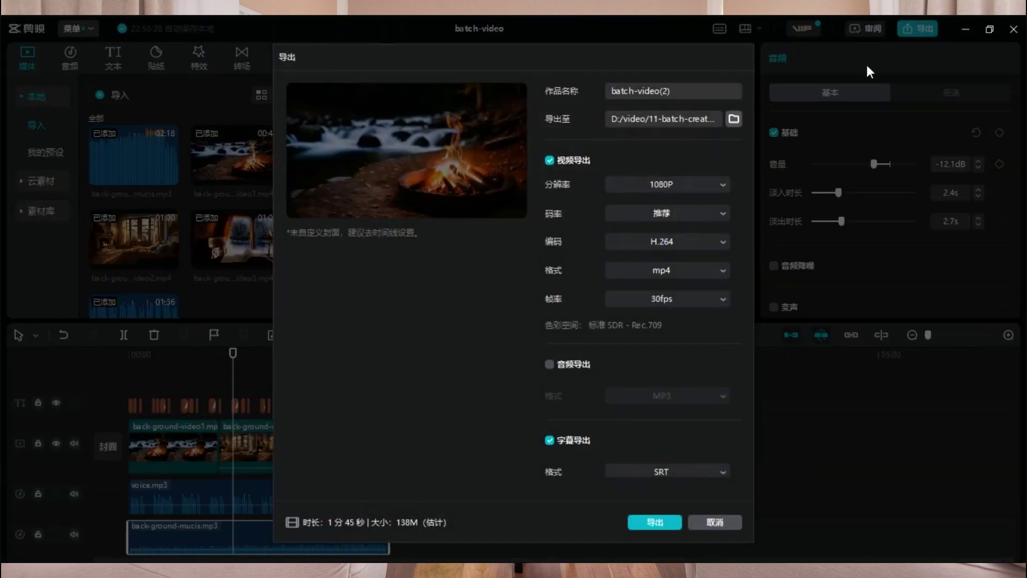
{"action": "left_click", "coordinate": [656, 521]}
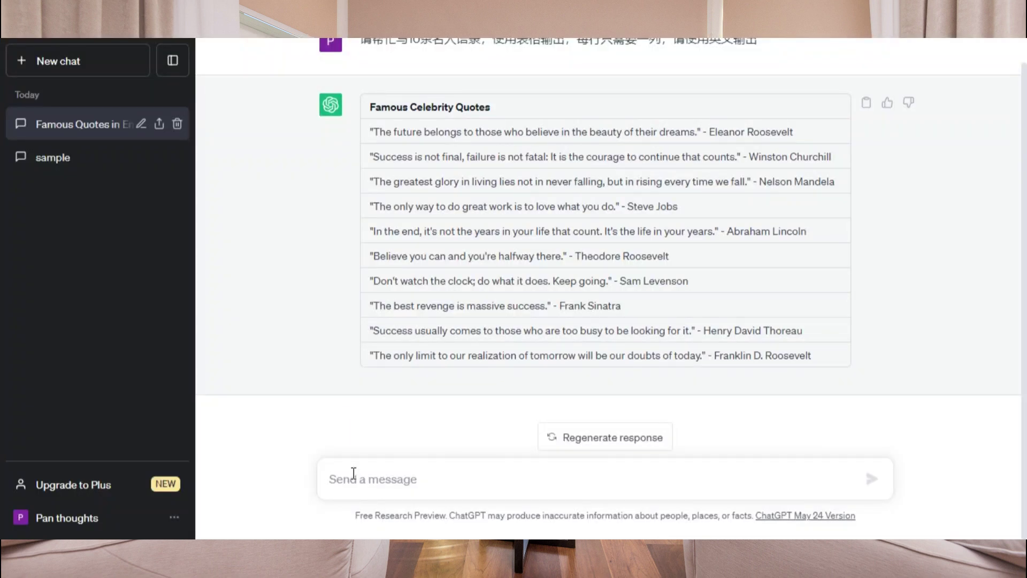
- In ChatGPT, send "请再写10条，使用同样的格式输出" to get ten more quotes and copy all of the new ones
{"action": "type", "text": "请再写10条，使用同样的格式输出"}
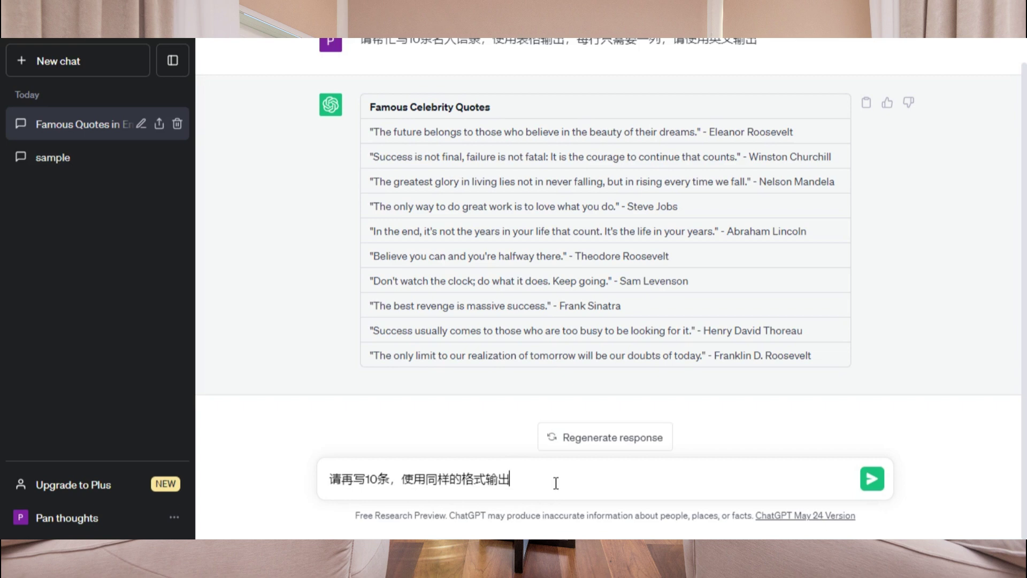
{"action": "key", "text": "Return"}
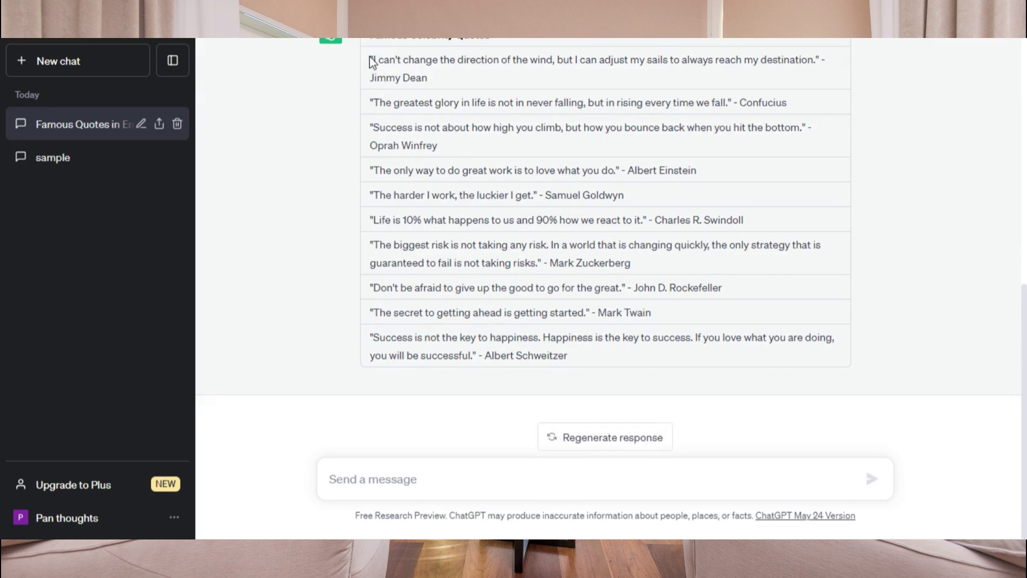
{"action": "left_click_drag", "start_coordinate": [370, 59], "coordinate": [589, 353]}
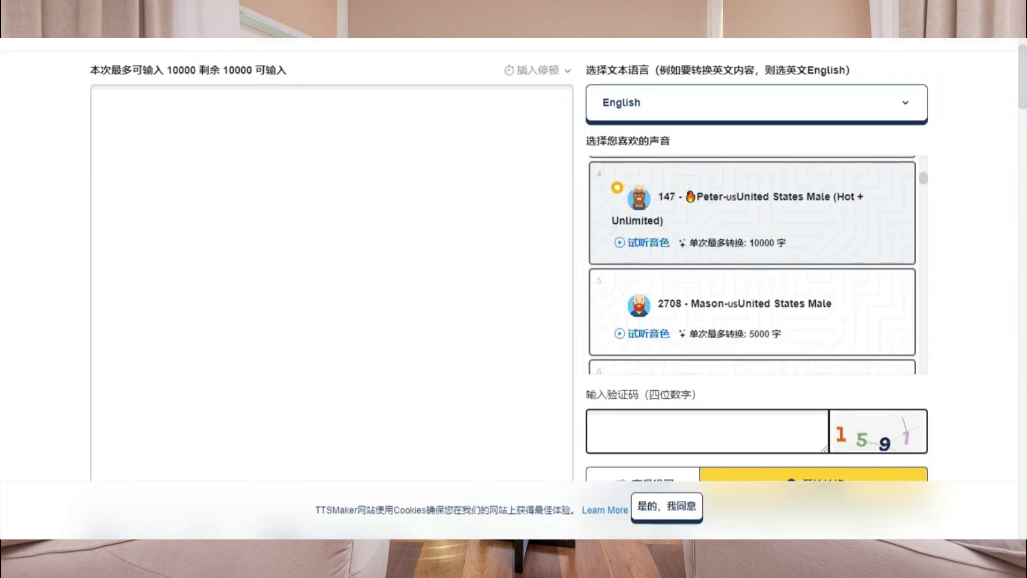
- In TTSMaker, paste the copied quotes as the text, enter the four-digit verification code and start the speech conversion
{"action": "left_click", "coordinate": [238, 117]}
{"action": "key", "text": "ctrl+v"}
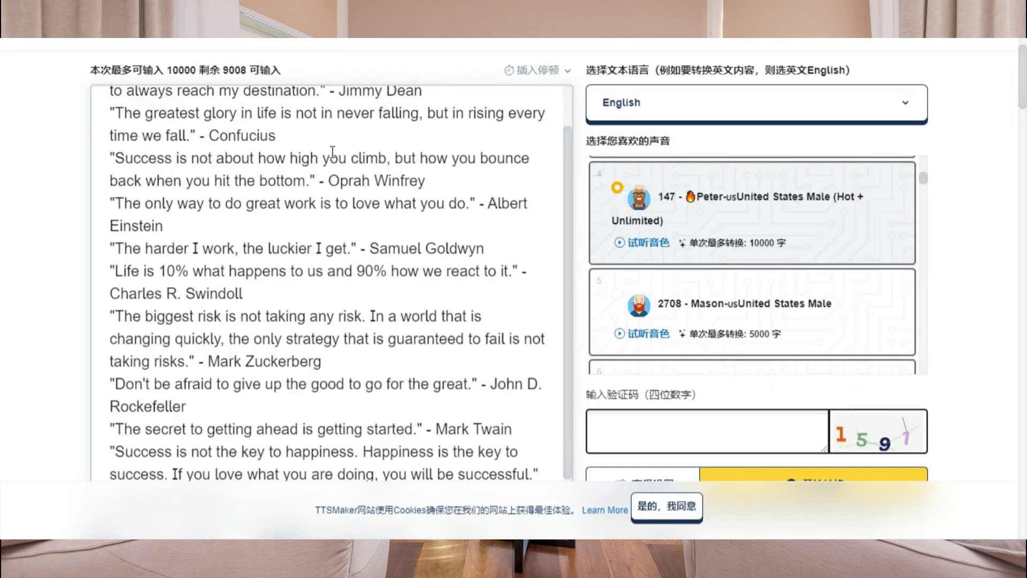
{"action": "left_click", "coordinate": [756, 422]}
{"action": "type", "text": "1591"}
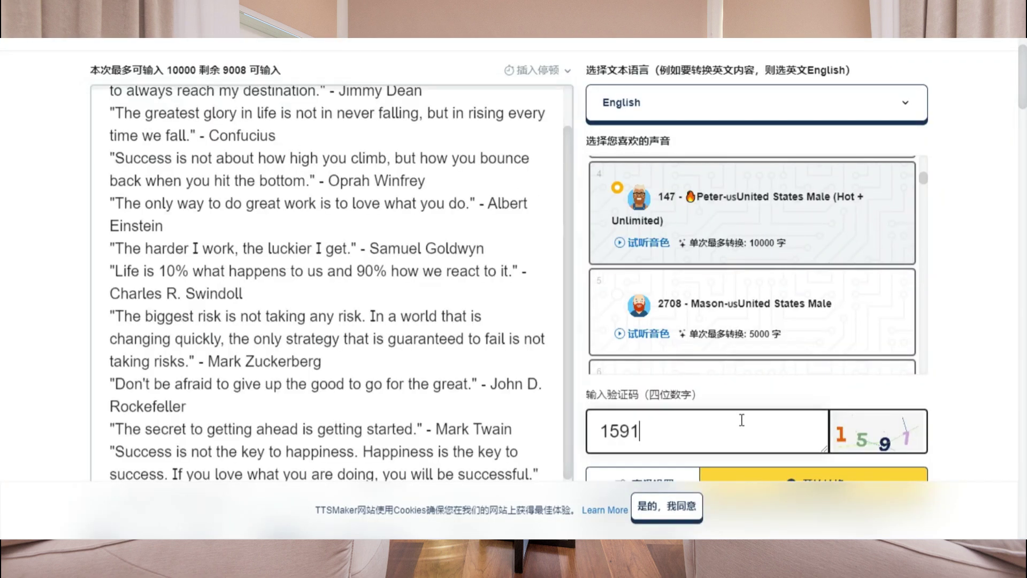
{"action": "left_click", "coordinate": [792, 474]}
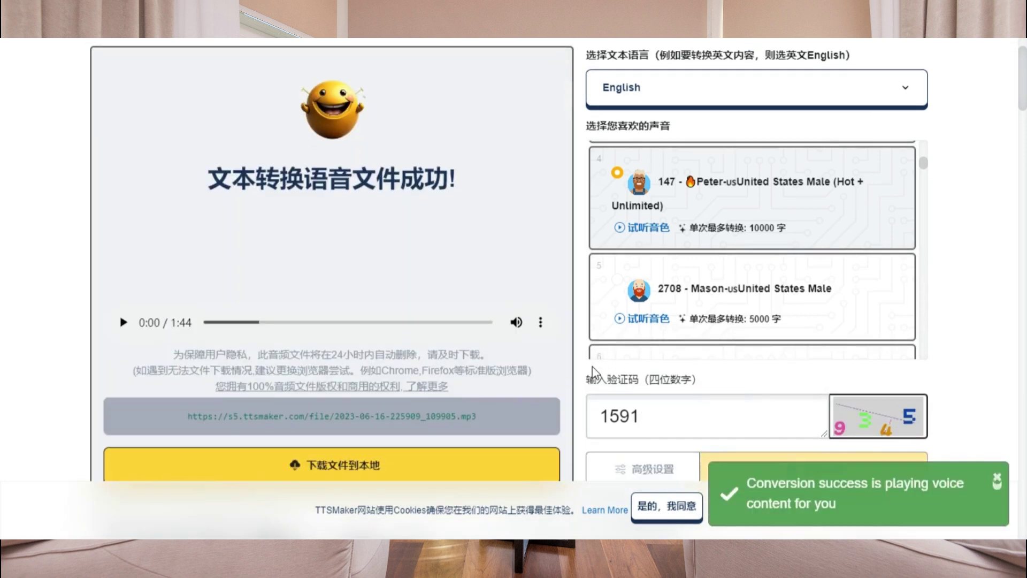
- Download the generated voice MP3 and pause its preview playback
{"action": "left_click", "coordinate": [338, 465]}
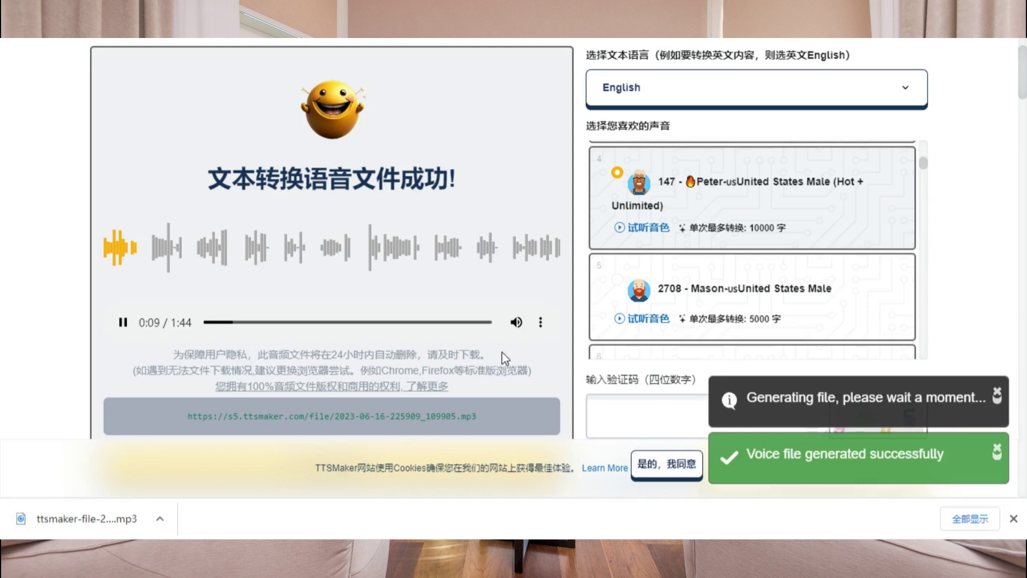
{"action": "left_click", "coordinate": [124, 322]}
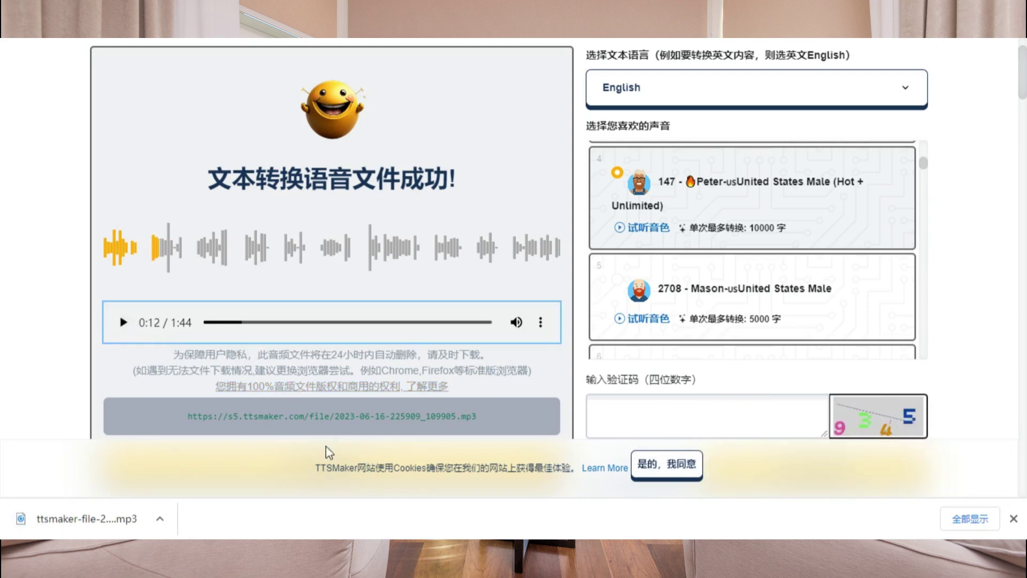
{"action": "left_click", "coordinate": [369, 444]}
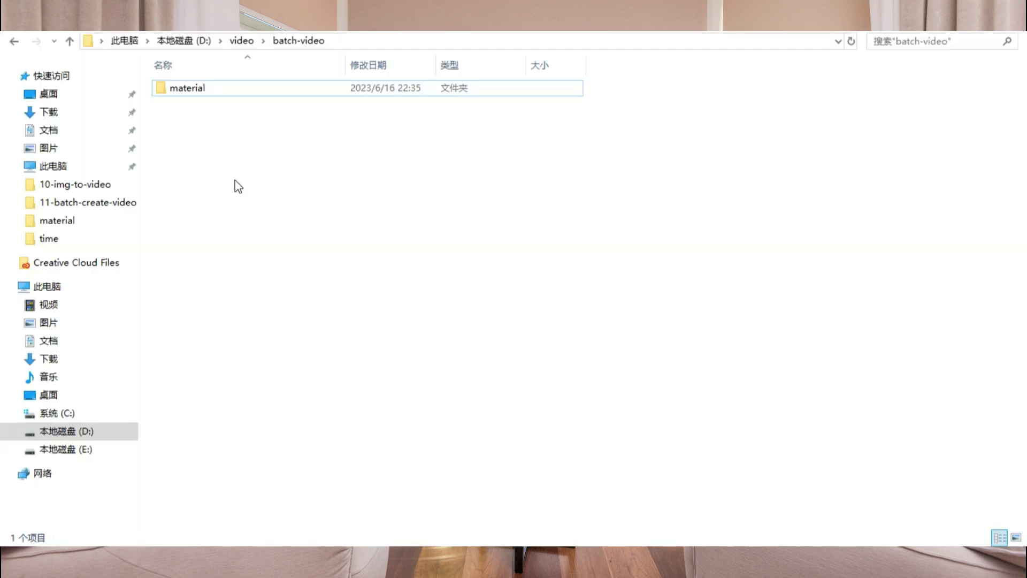
- In File Explorer, create a folder named material2 beside the material folder in batch-video and open it
{"action": "left_click", "coordinate": [180, 91]}
{"action": "left_click", "coordinate": [185, 88]}
{"action": "key", "text": "ctrl+c"}
{"action": "left_click", "coordinate": [192, 154]}
{"action": "right_click", "coordinate": [191, 142]}
{"action": "mouse_move", "coordinate": [300, 344]}
{"action": "left_click", "coordinate": [381, 347]}
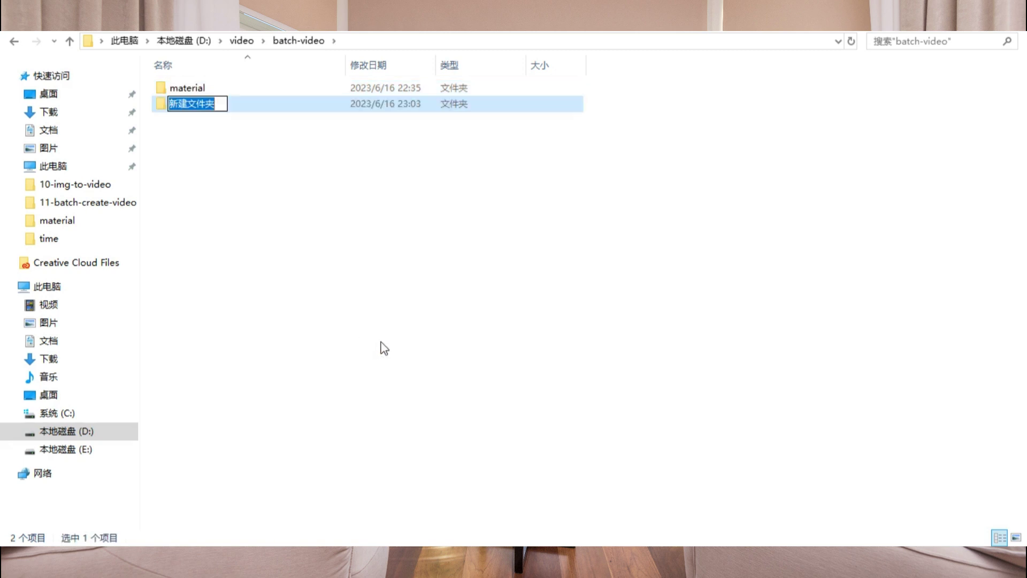
{"action": "key", "text": "ctrl+v"}
{"action": "type", "text": "2"}
{"action": "key", "text": "Return"}
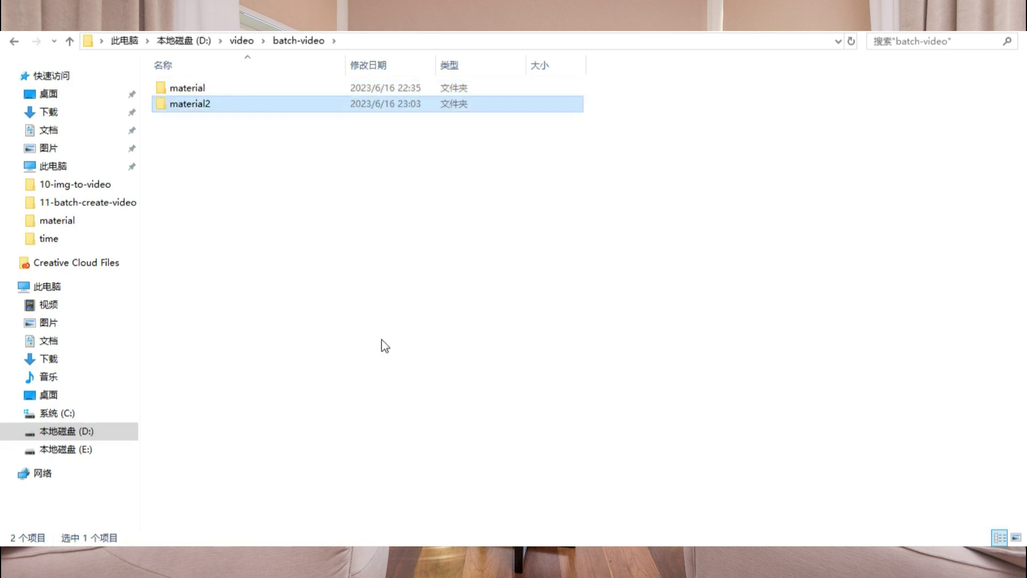
{"action": "double_click", "coordinate": [214, 106]}
{"action": "left_click", "coordinate": [289, 243]}
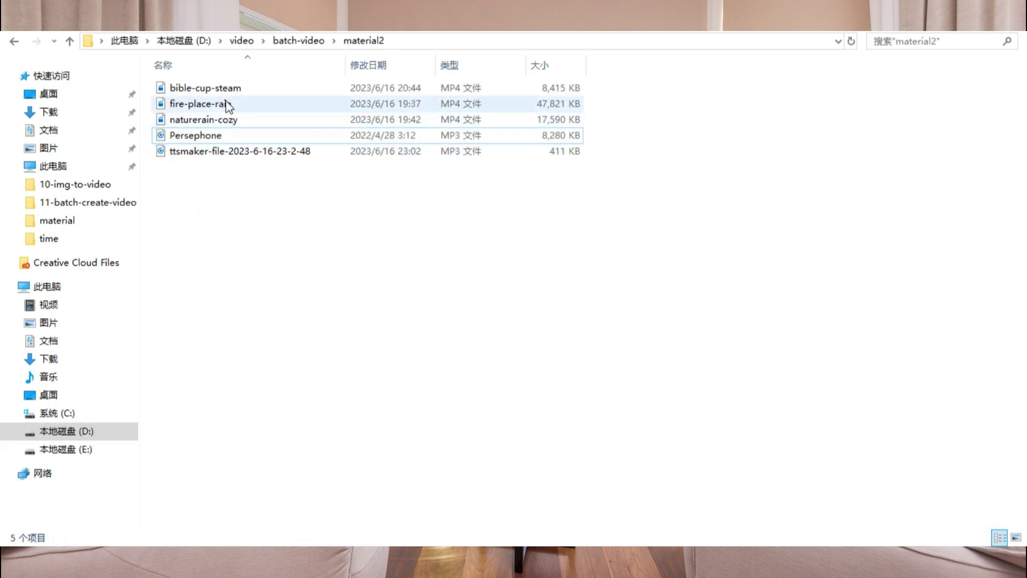
- Copy the file name back-ground-video1 from the material folder and use it to rename bible-cup-steam in material2
{"action": "left_click", "coordinate": [298, 41]}
{"action": "double_click", "coordinate": [240, 89]}
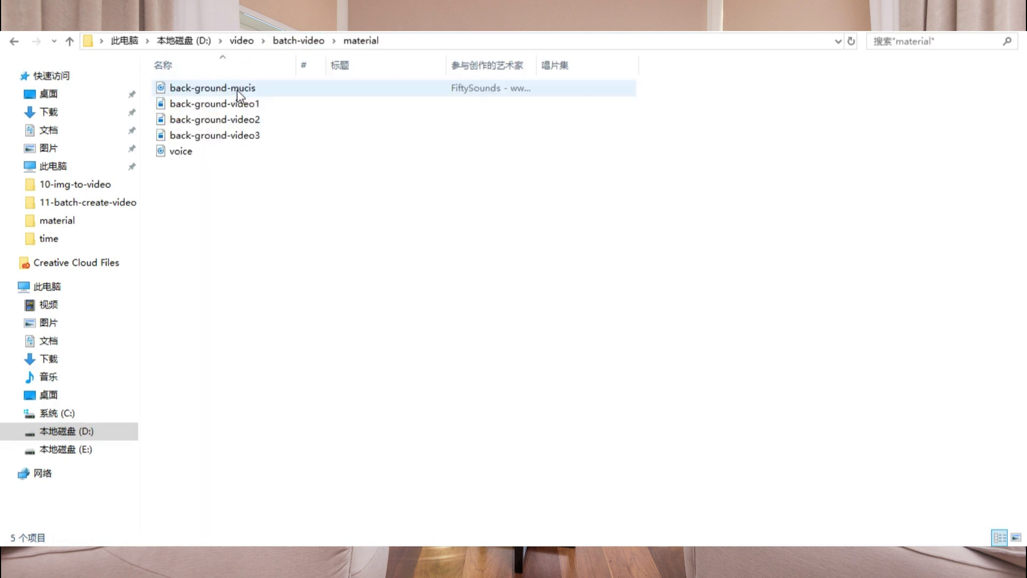
{"action": "left_click", "coordinate": [236, 90]}
{"action": "left_click", "coordinate": [242, 105]}
{"action": "left_click", "coordinate": [244, 107]}
{"action": "key", "text": "ctrl+c"}
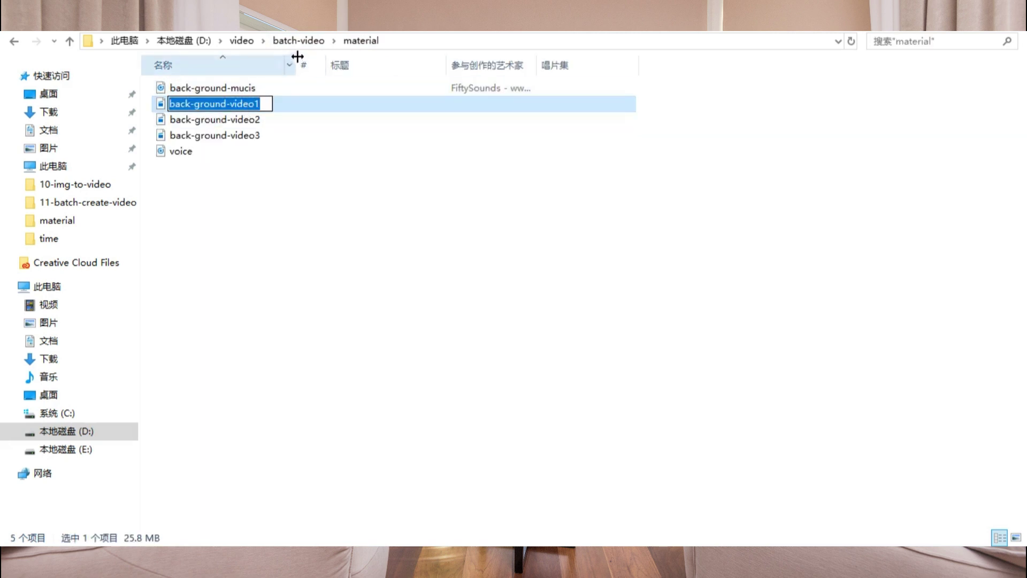
{"action": "left_click", "coordinate": [298, 41]}
{"action": "double_click", "coordinate": [230, 102]}
{"action": "left_click", "coordinate": [208, 91]}
{"action": "left_click", "coordinate": [209, 90]}
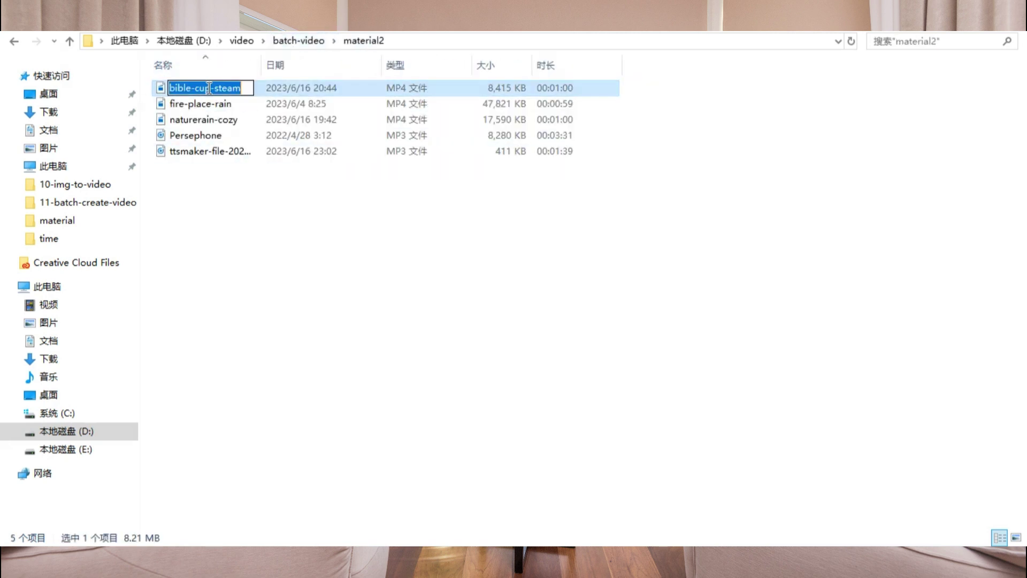
{"action": "key", "text": "ctrl+v"}
{"action": "key", "text": "Return"}
- Rename fire-place-rain and naturerain-cozy in material2, following the back-ground-video naming used in the material folder
{"action": "left_click", "coordinate": [210, 109]}
{"action": "left_click", "coordinate": [210, 108]}
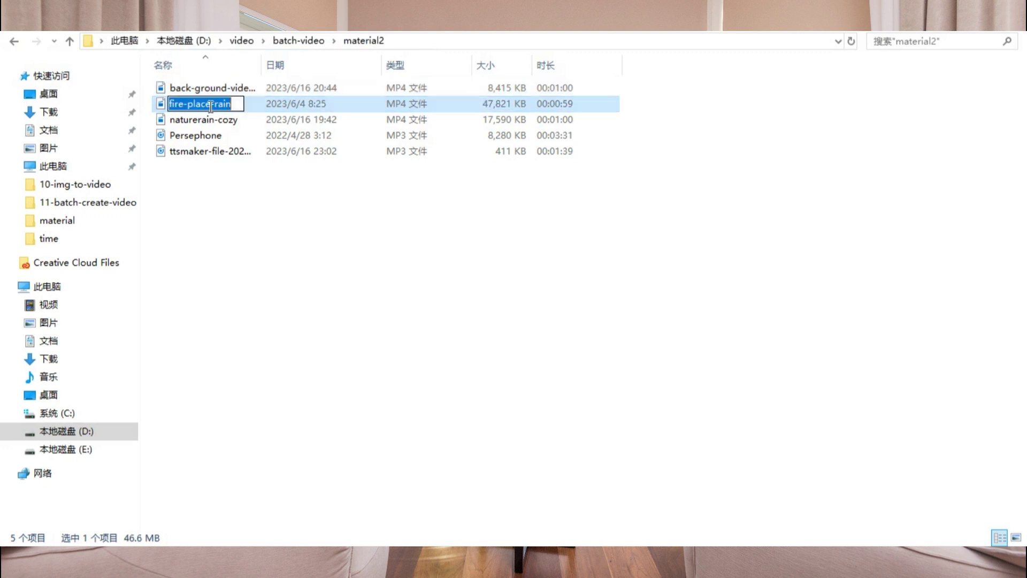
{"action": "key", "text": "ctrl+v"}
{"action": "key", "text": "Return"}
{"action": "left_click", "coordinate": [212, 120]}
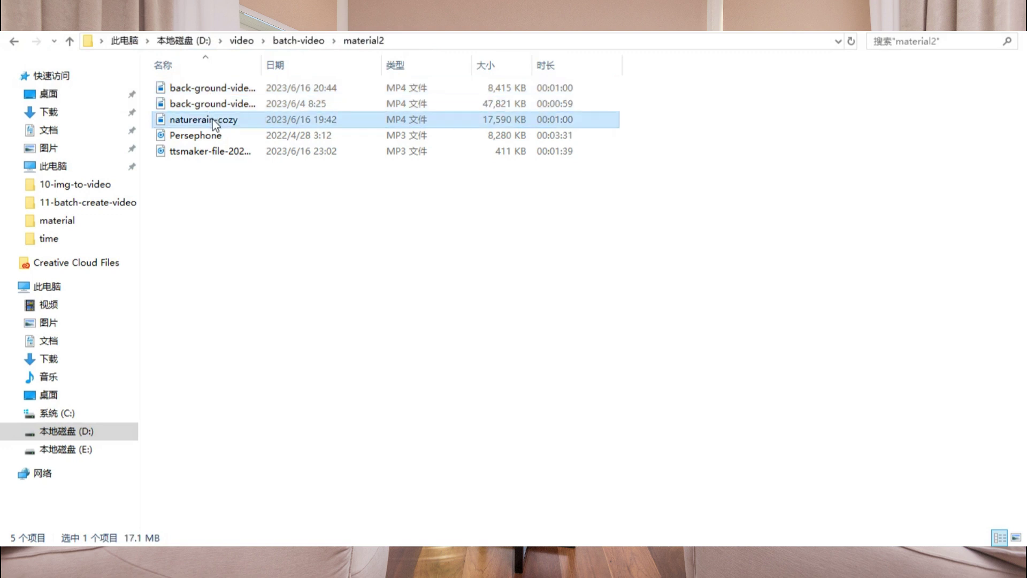
{"action": "left_click", "coordinate": [213, 119]}
{"action": "key", "text": "ctrl+v"}
{"action": "key", "text": "Return"}
- Rename the Persephone music file as back-ground-mucis and the ttsmaker audio file as voice
{"action": "left_click", "coordinate": [211, 135]}
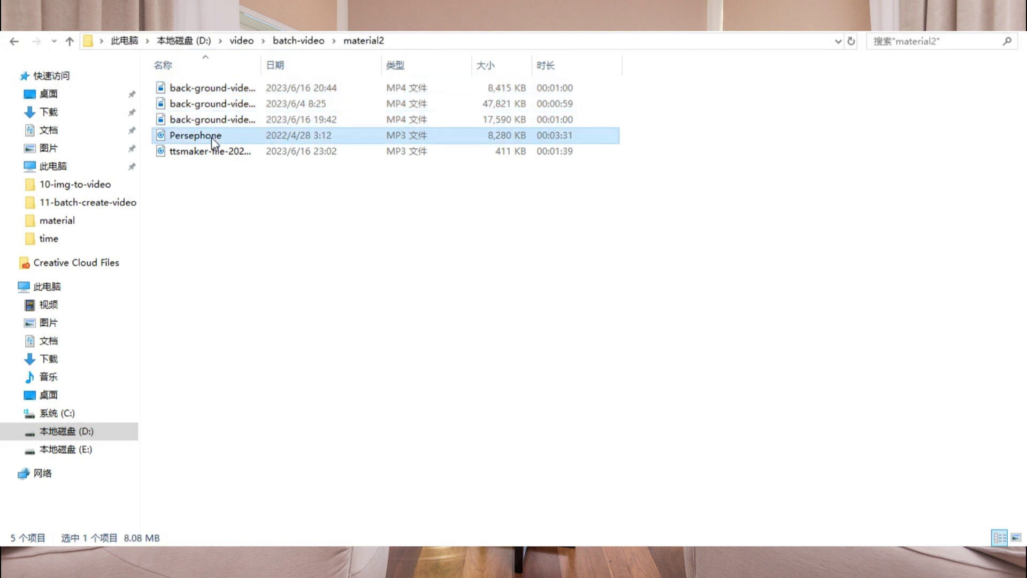
{"action": "left_click", "coordinate": [211, 136]}
{"action": "type", "text": "back-ground-mucis"}
{"action": "key", "text": "Return"}
{"action": "left_click", "coordinate": [214, 151]}
{"action": "left_click", "coordinate": [214, 151]}
{"action": "type", "text": "voice"}
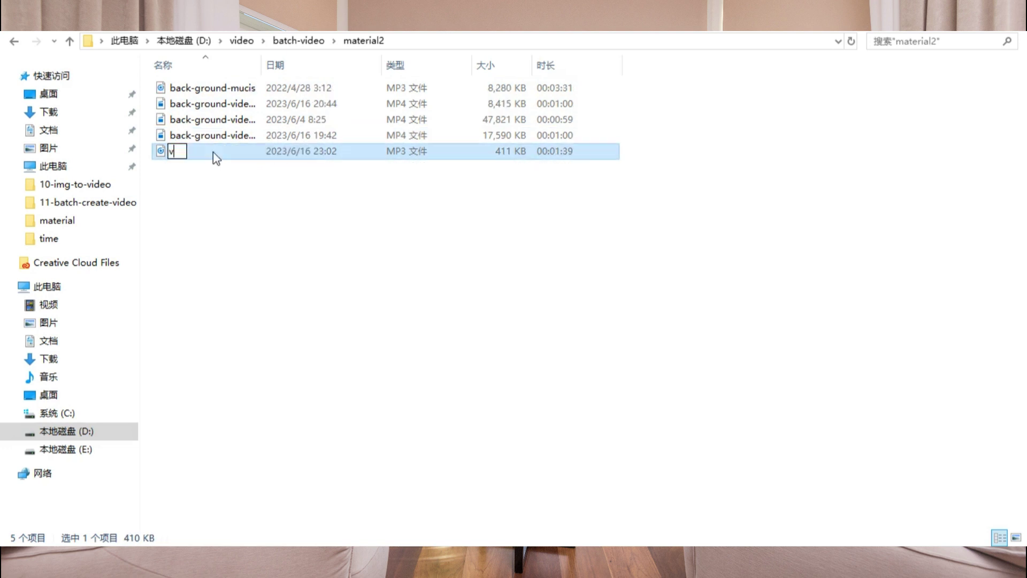
{"action": "key", "text": "Return"}
{"action": "left_click", "coordinate": [237, 188]}
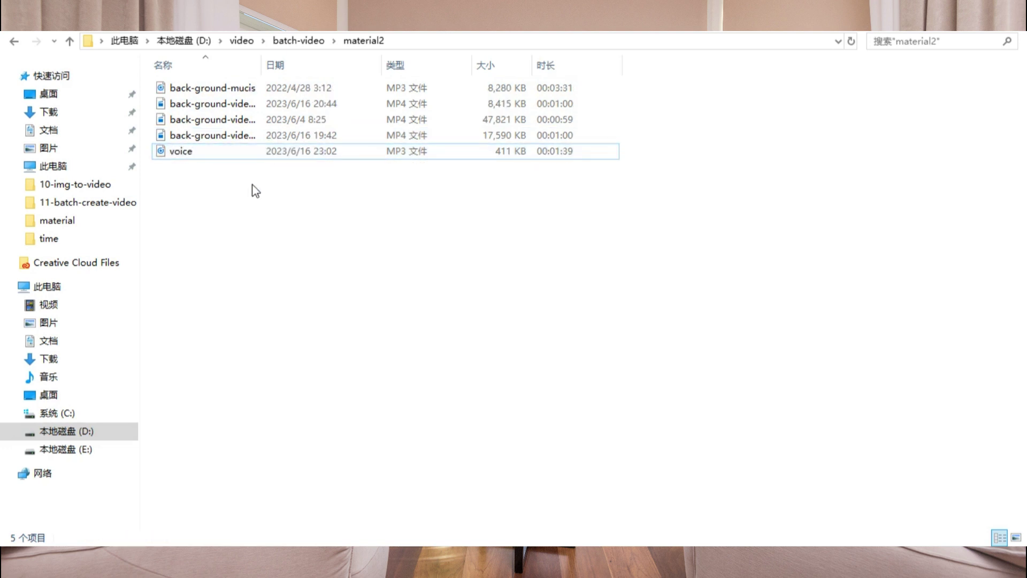
- Go up to the batch-video folder, and switch to JianYing to look at the middle and late parts of the existing draft
{"action": "left_click", "coordinate": [297, 42]}
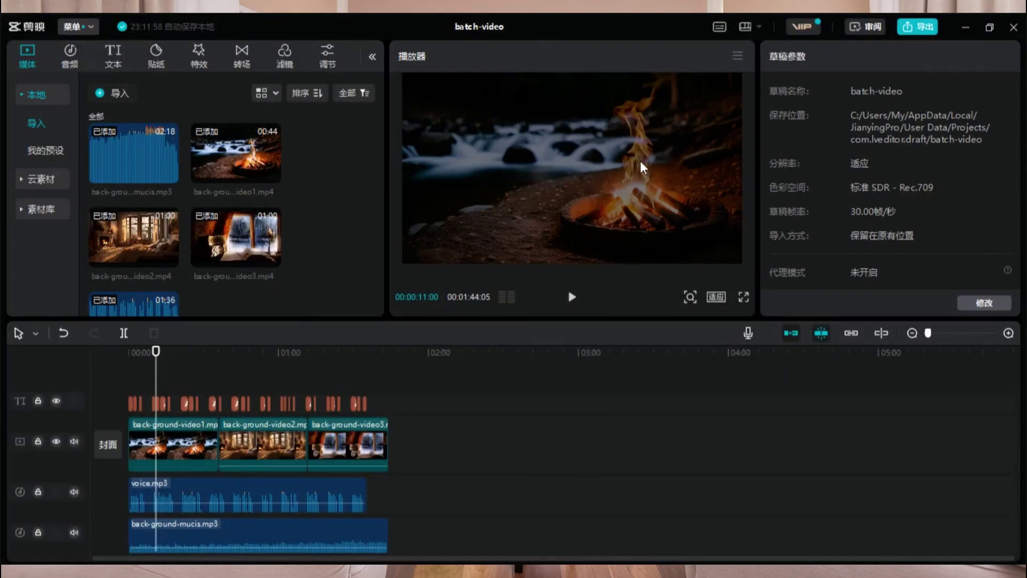
{"action": "left_click", "coordinate": [266, 378]}
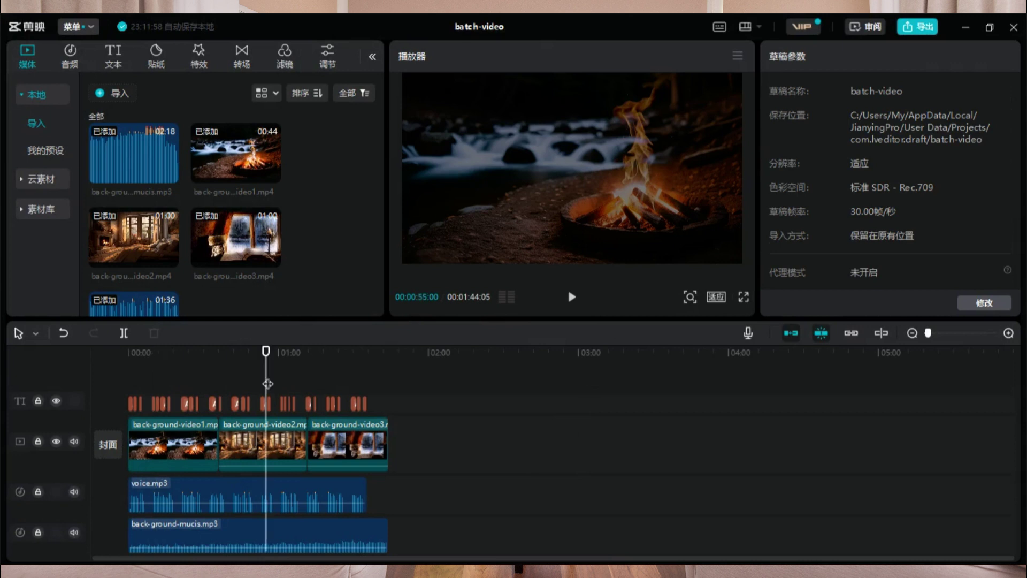
{"action": "left_click", "coordinate": [349, 381]}
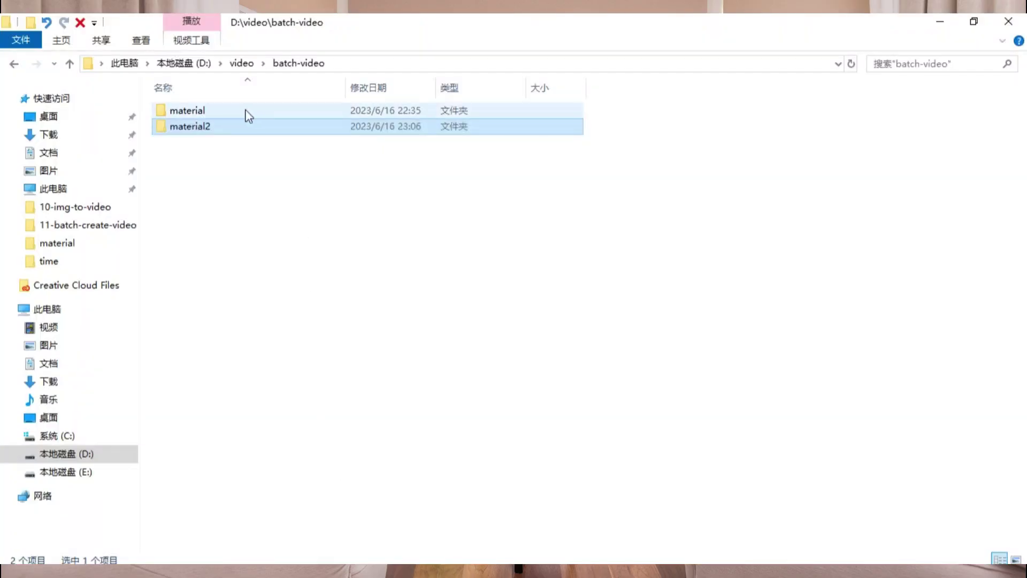
- In File Explorer, rename the original material folder in batch-video as material1-done
{"action": "left_click", "coordinate": [206, 113]}
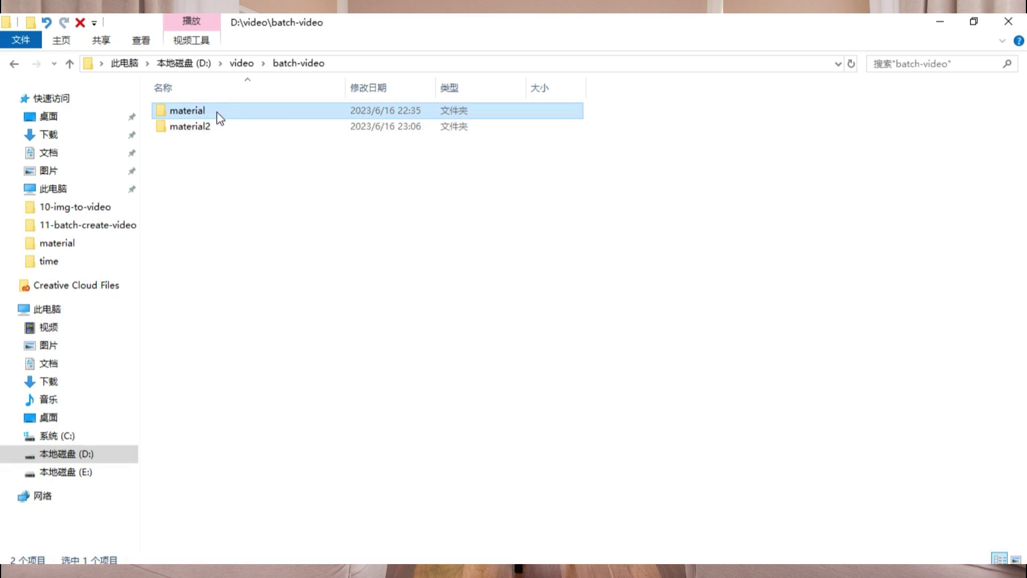
{"action": "left_click", "coordinate": [216, 112]}
{"action": "left_click", "coordinate": [215, 110]}
{"action": "type", "text": "-"}
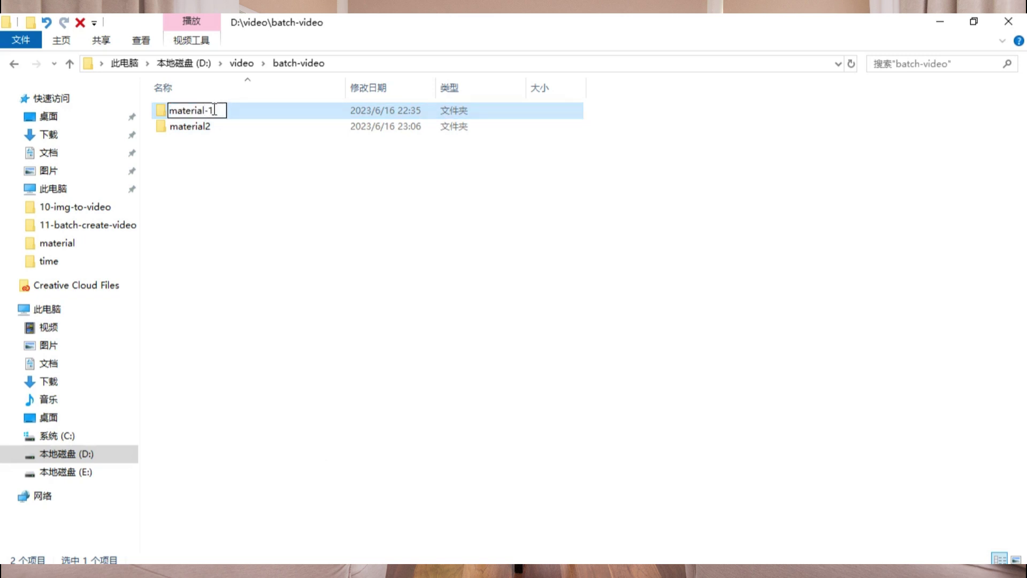
{"action": "type", "text": "done"}
{"action": "key", "text": "Return"}
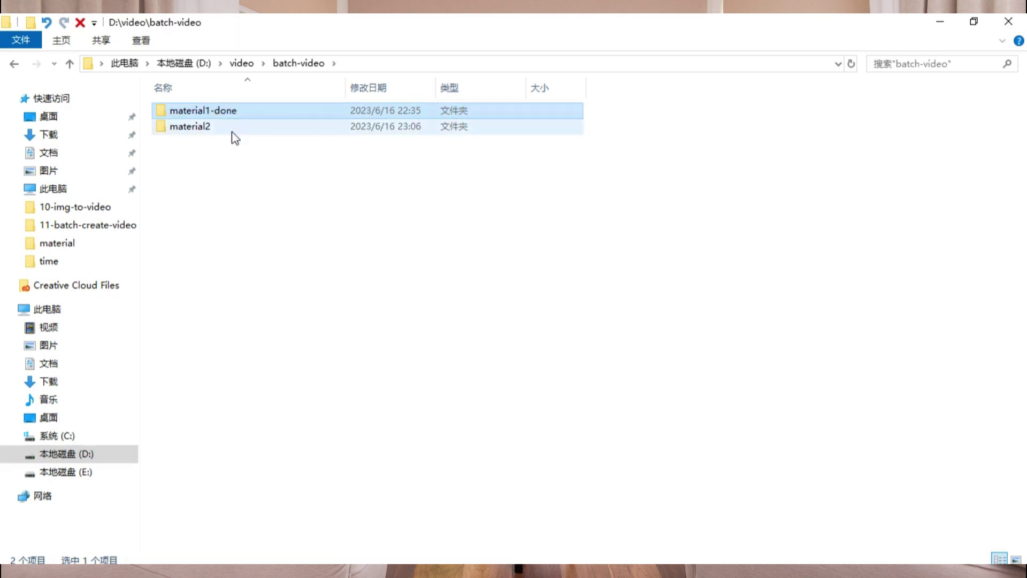
- Rename the material2 folder as material so that the new files take over the original material path
{"action": "left_click", "coordinate": [226, 130]}
{"action": "left_click", "coordinate": [226, 129]}
{"action": "key", "text": "End"}
{"action": "key", "text": "BackSpace"}
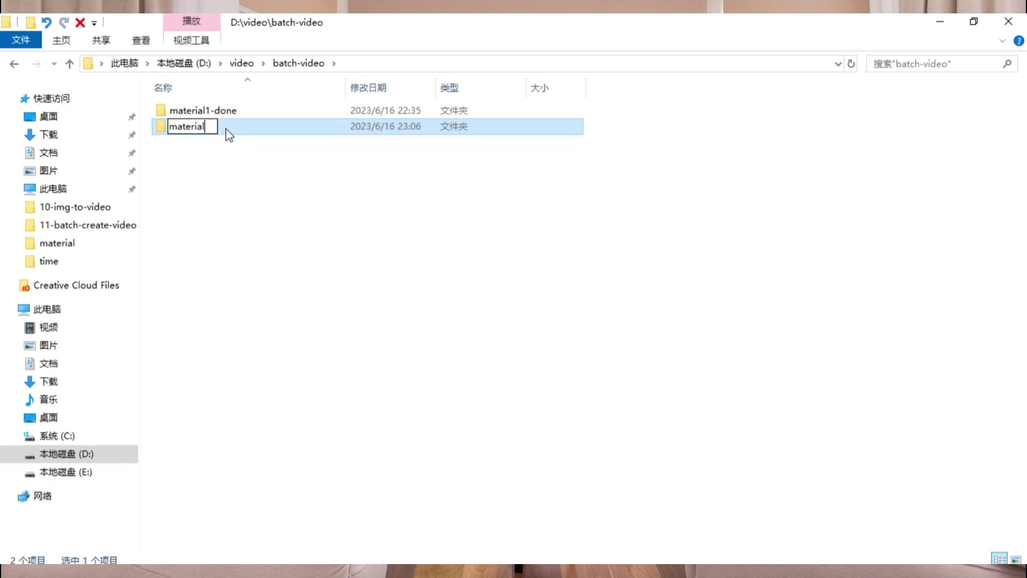
{"action": "key", "text": "Return"}
{"action": "left_click", "coordinate": [217, 146]}
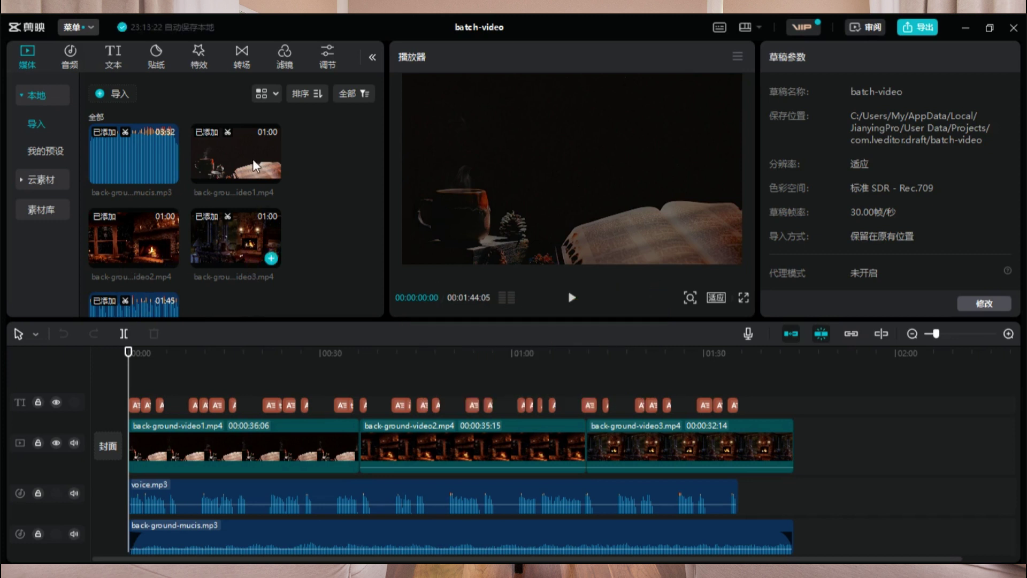
- In JianYing, play a few seconds from the start of the batch-video draft to compare the subtitles with the replaced footage and voiceover
{"action": "left_click", "coordinate": [135, 373]}
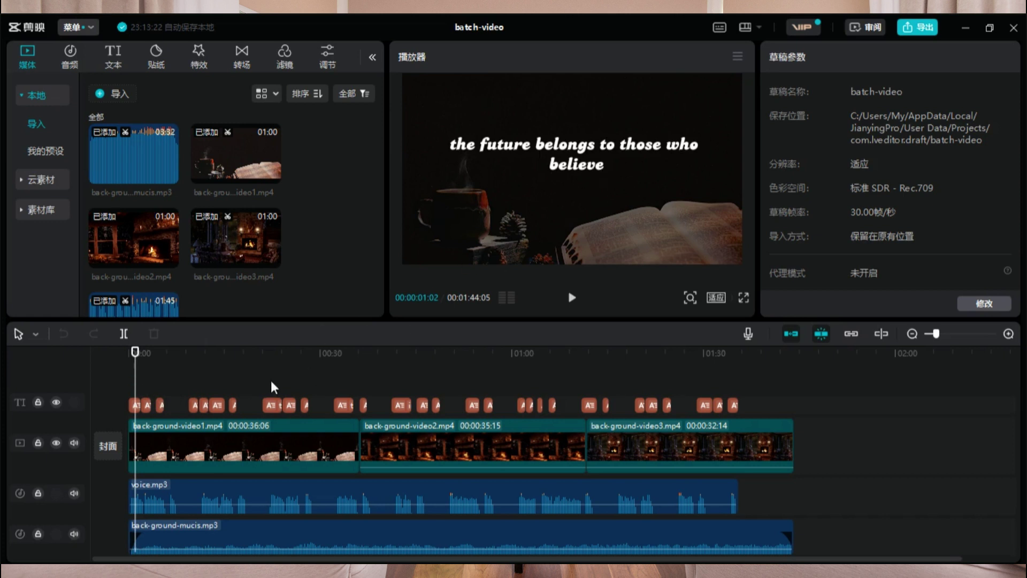
{"action": "left_click", "coordinate": [573, 299]}
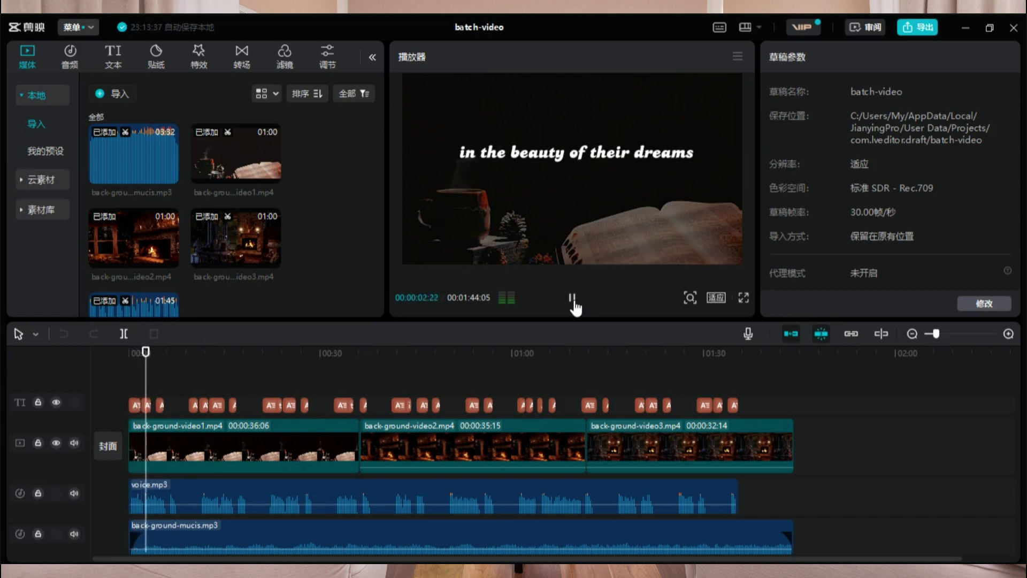
{"action": "left_click", "coordinate": [574, 302]}
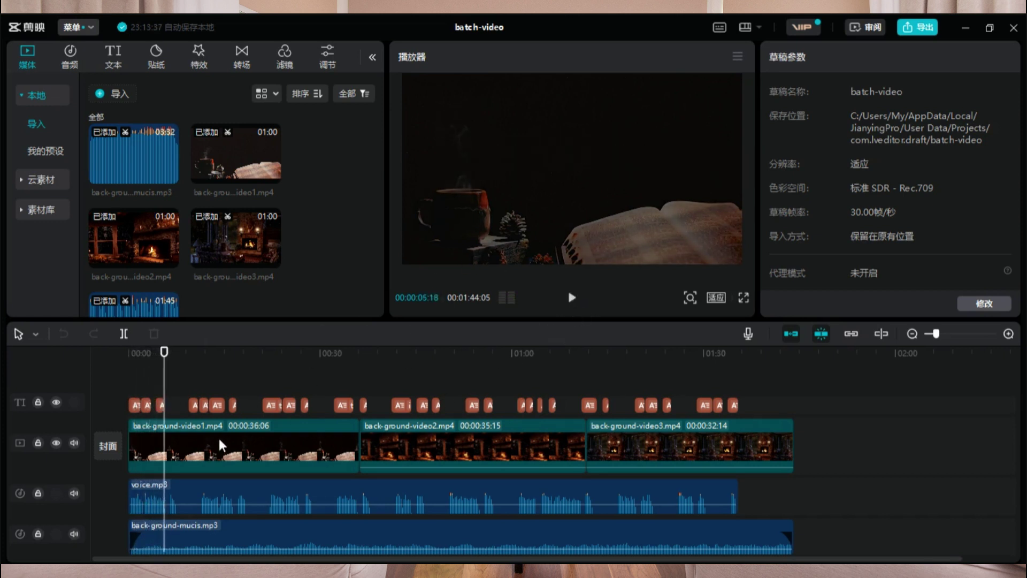
- Recognize subtitles from the voice.mp3 clip and hide the old subtitle track below the new one
{"action": "left_click", "coordinate": [267, 495]}
{"action": "right_click", "coordinate": [268, 496]}
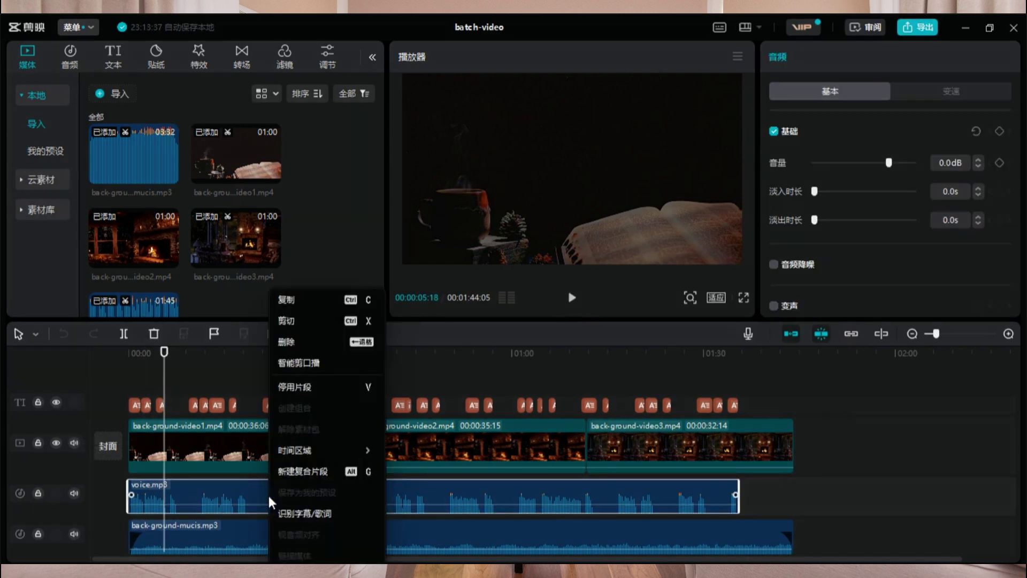
{"action": "left_click", "coordinate": [328, 513]}
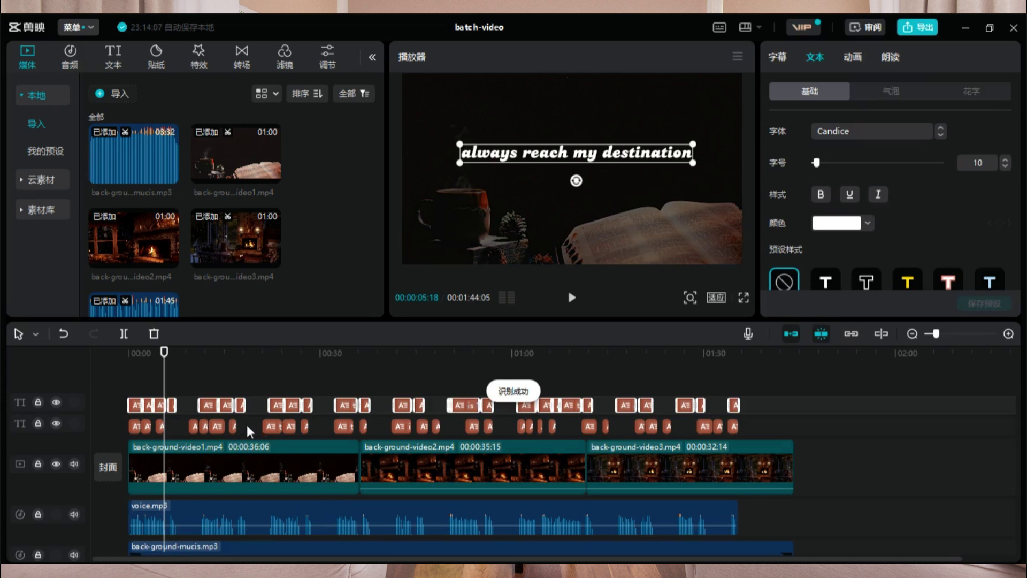
{"action": "left_click", "coordinate": [56, 423]}
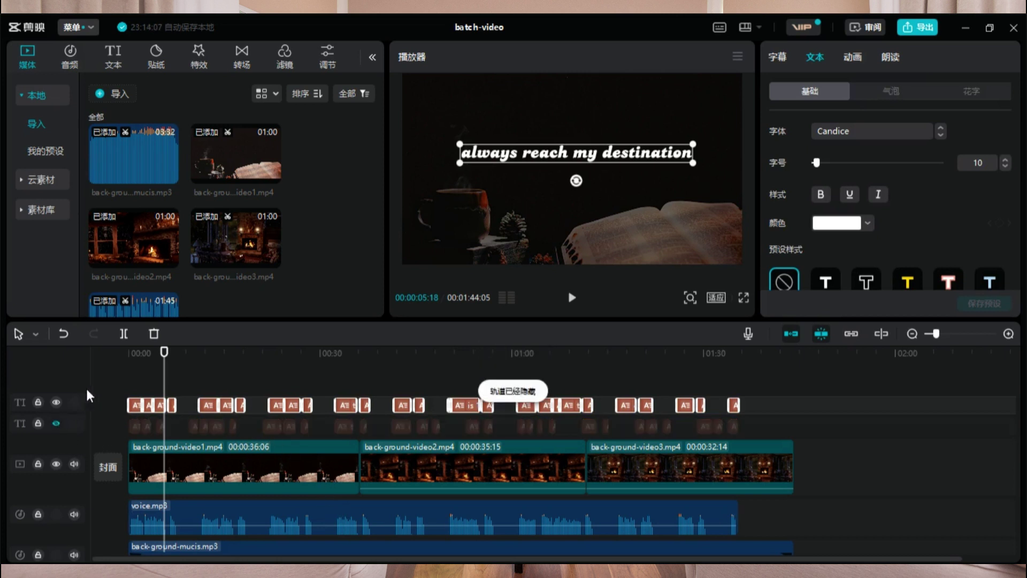
- Play the draft from its beginning to check the newly recognized subtitles against the voiceover
{"action": "left_click", "coordinate": [131, 365]}
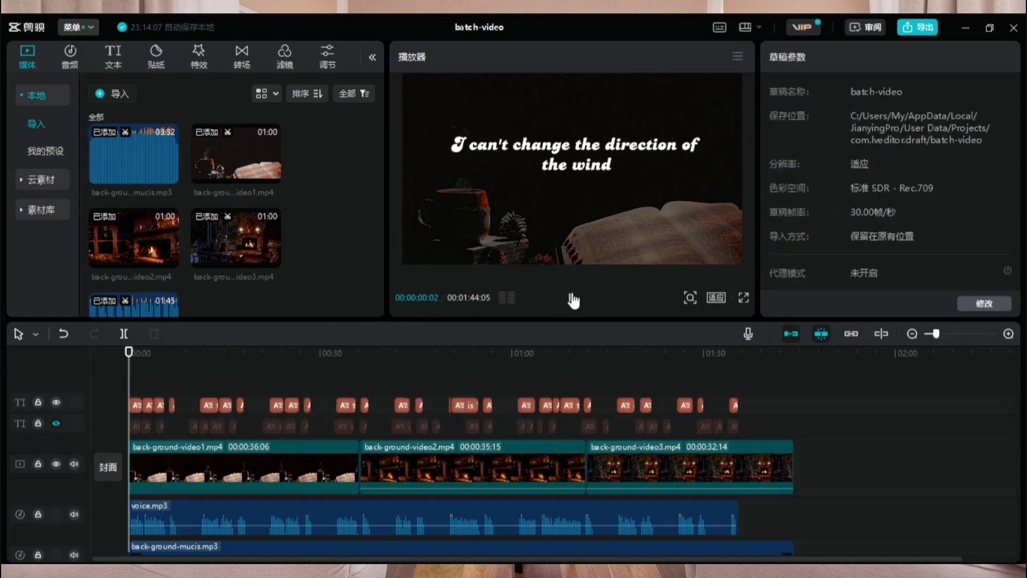
{"action": "left_click", "coordinate": [573, 299]}
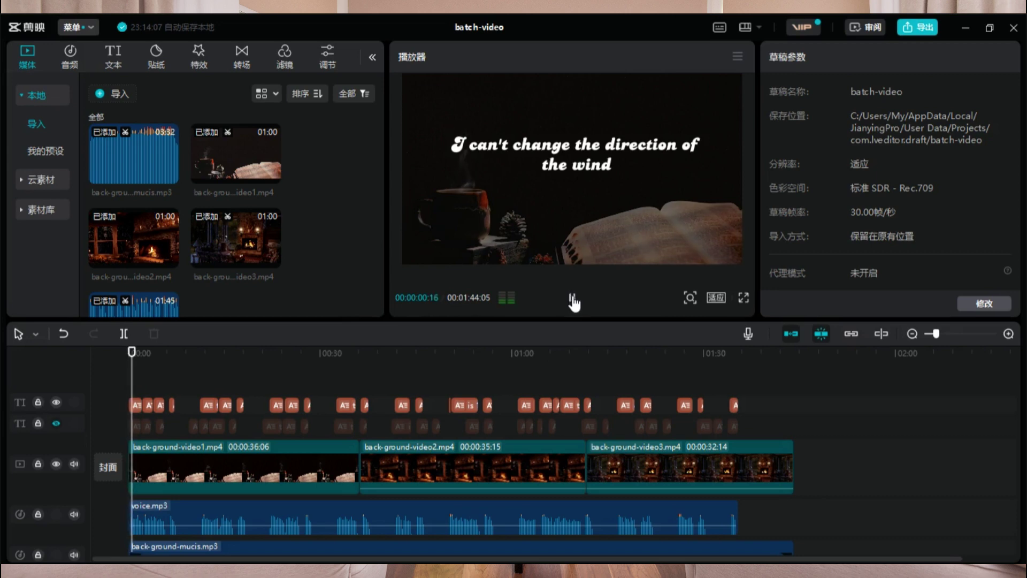